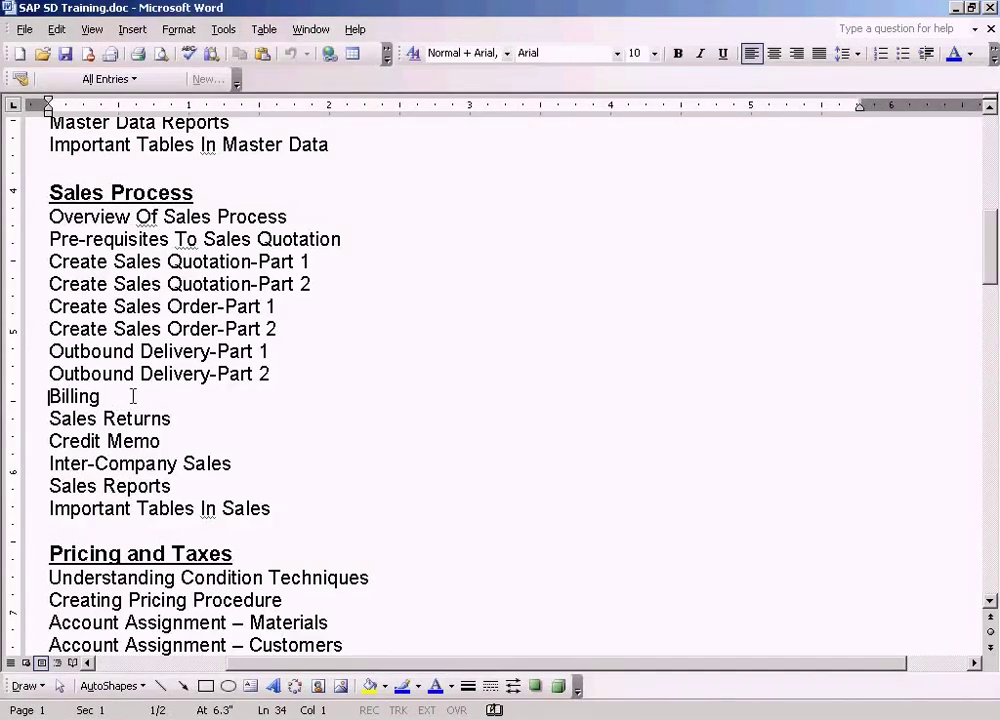
# Step: Highlight the Billing topic in the outline, switch to the sales process diagram in Paint and mark its Billing label
pyautogui.hotkey('shift', 'End')
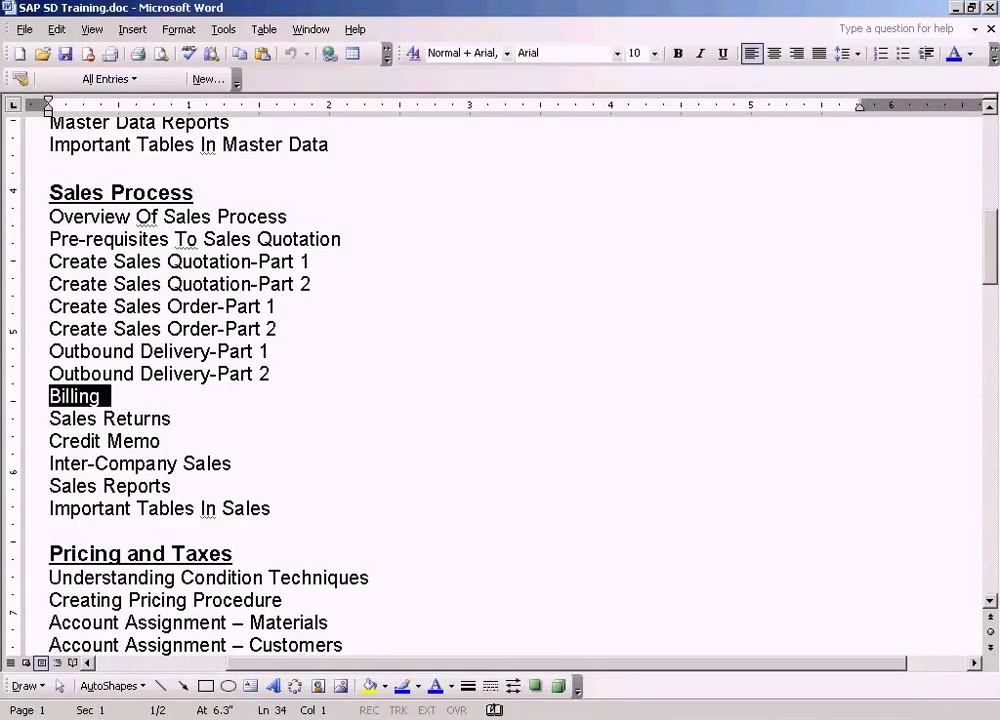
pyautogui.click(330, 715)
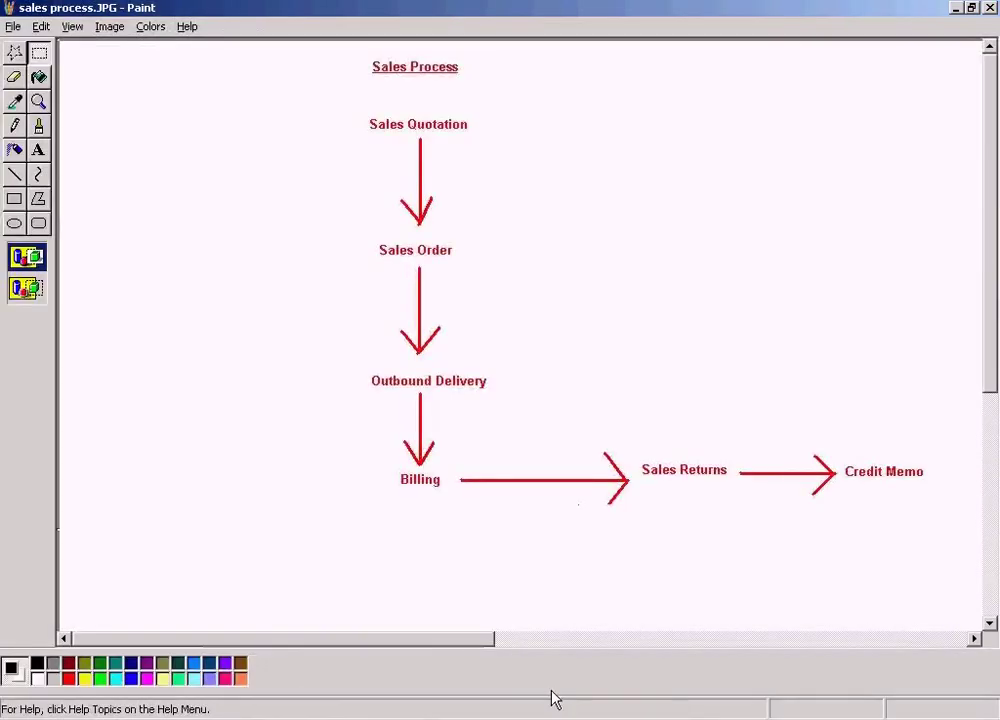
pyautogui.moveTo(356, 460); pyautogui.dragTo(464, 503)
pyautogui.click(480, 427)
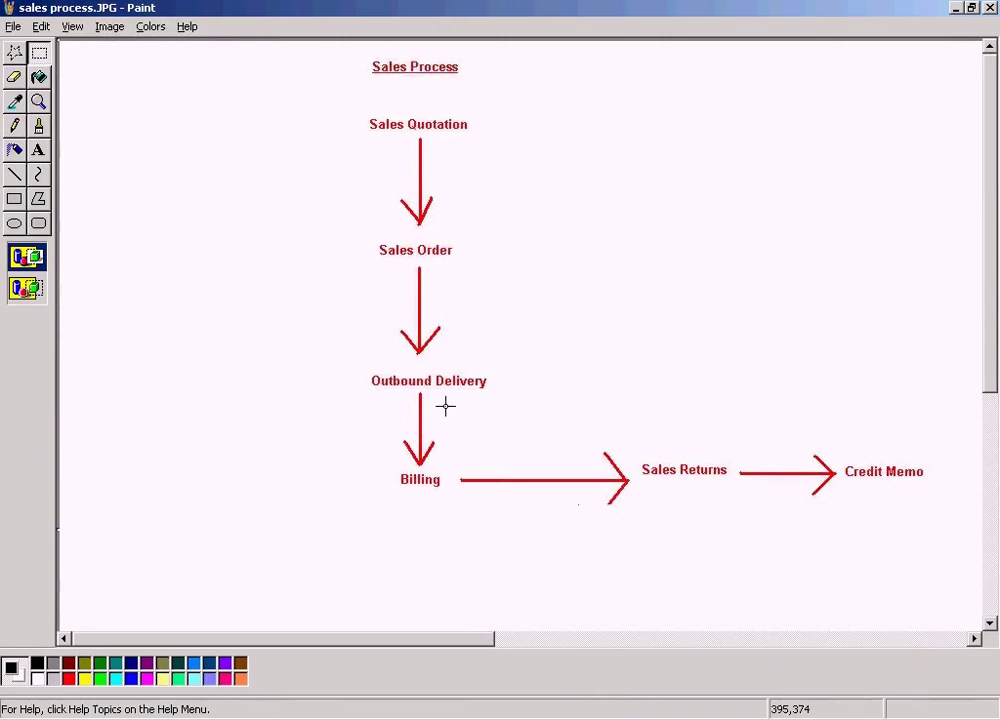
# Step: Draw a red, medium-thick arrow about 163 px long pointing leftwards from Outbound Delivery
pyautogui.click(14, 174)
pyautogui.click(30, 273)
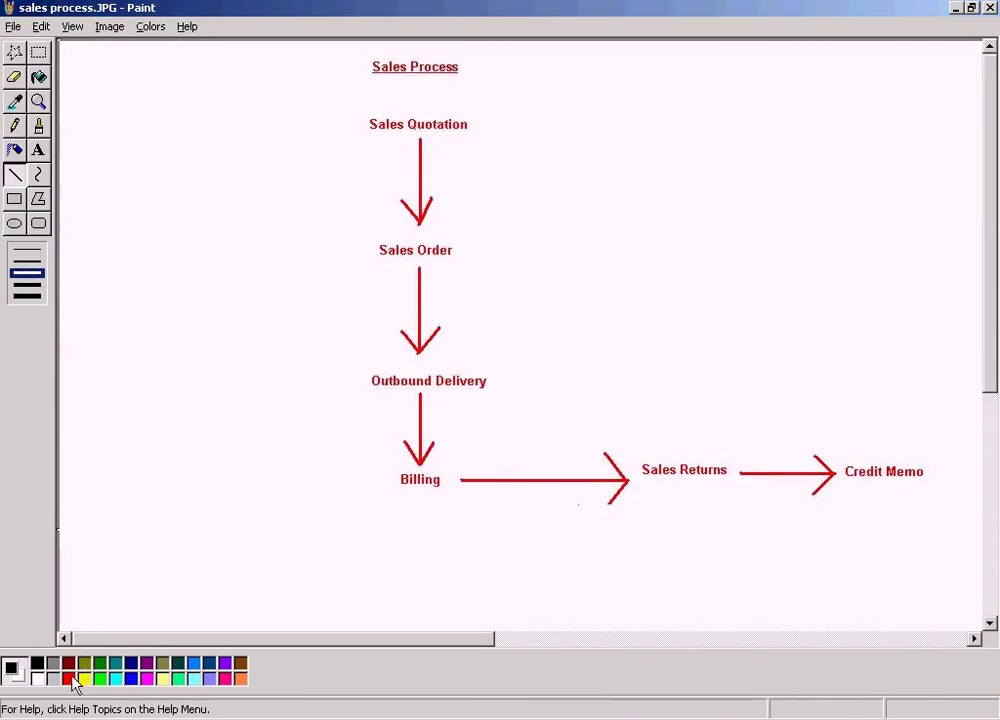
pyautogui.moveTo(362, 380); pyautogui.dragTo(199, 379)
pyautogui.moveTo(200, 378); pyautogui.dragTo(214, 396)
# Step: Add the text "Ship the goods to customer" on two lines above the arrow leaving Outbound Delivery
pyautogui.click(38, 150)
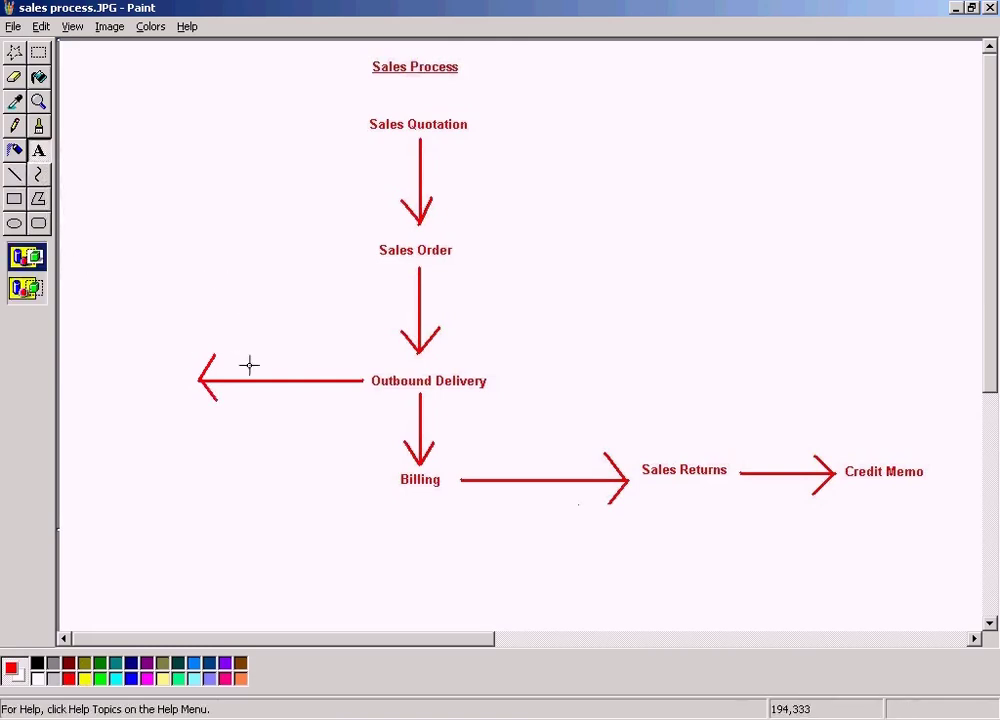
pyautogui.moveTo(247, 323); pyautogui.dragTo(321, 360)
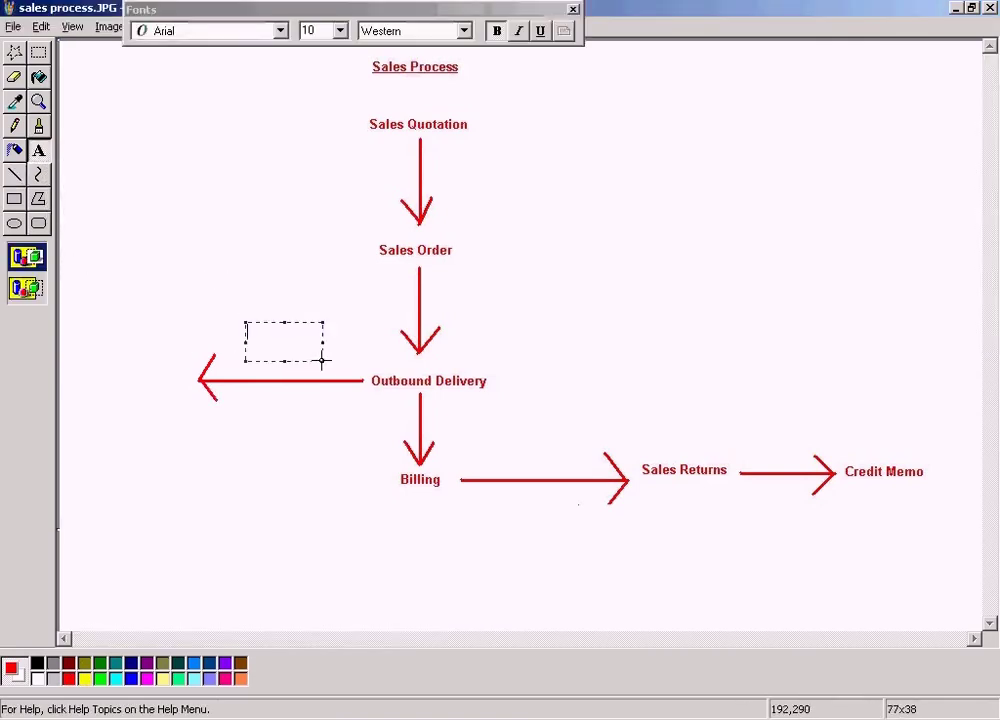
pyautogui.write('Ship the goo')
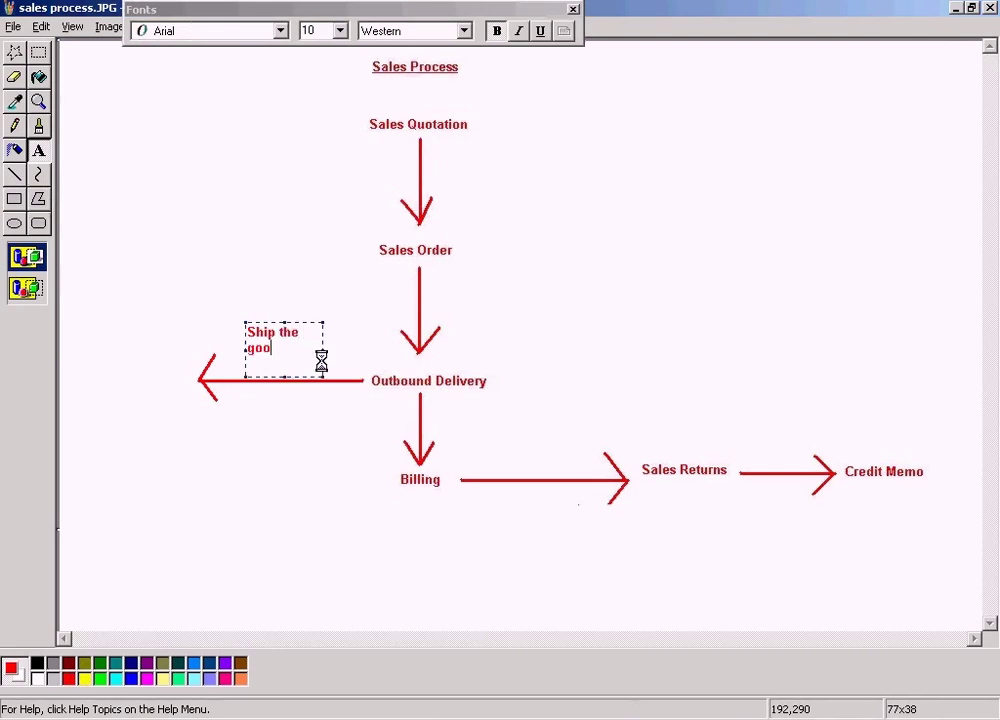
pyautogui.write('ds to customer')
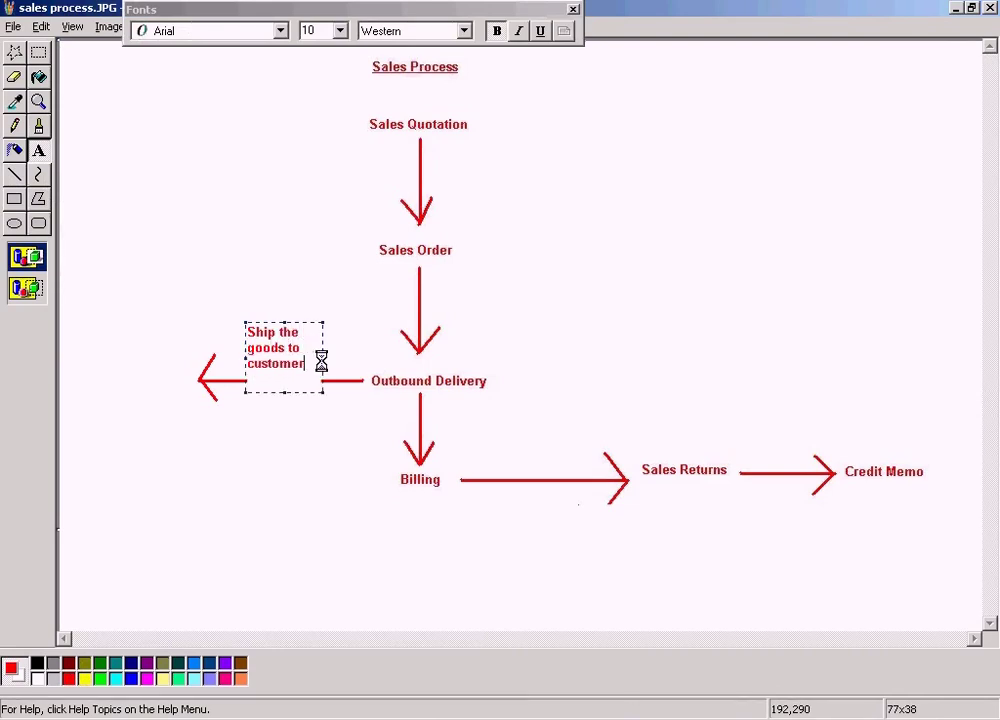
pyautogui.moveTo(322, 358); pyautogui.dragTo(369, 358)
pyautogui.moveTo(308, 393); pyautogui.dragTo(306, 358)
pyautogui.click(300, 418)
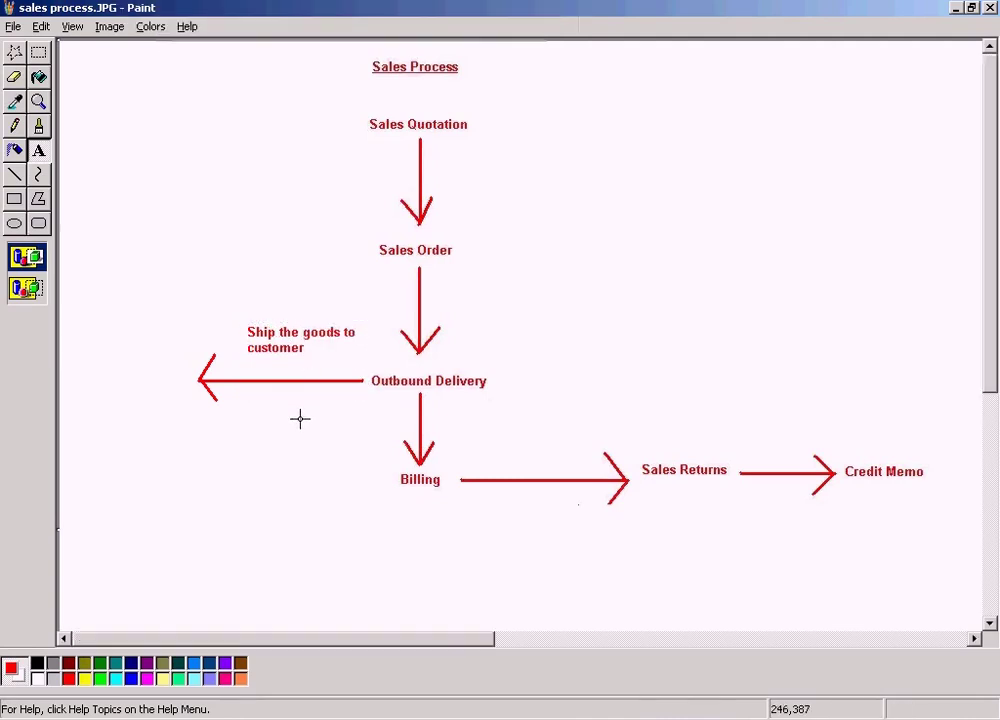
pyautogui.click(14, 174)
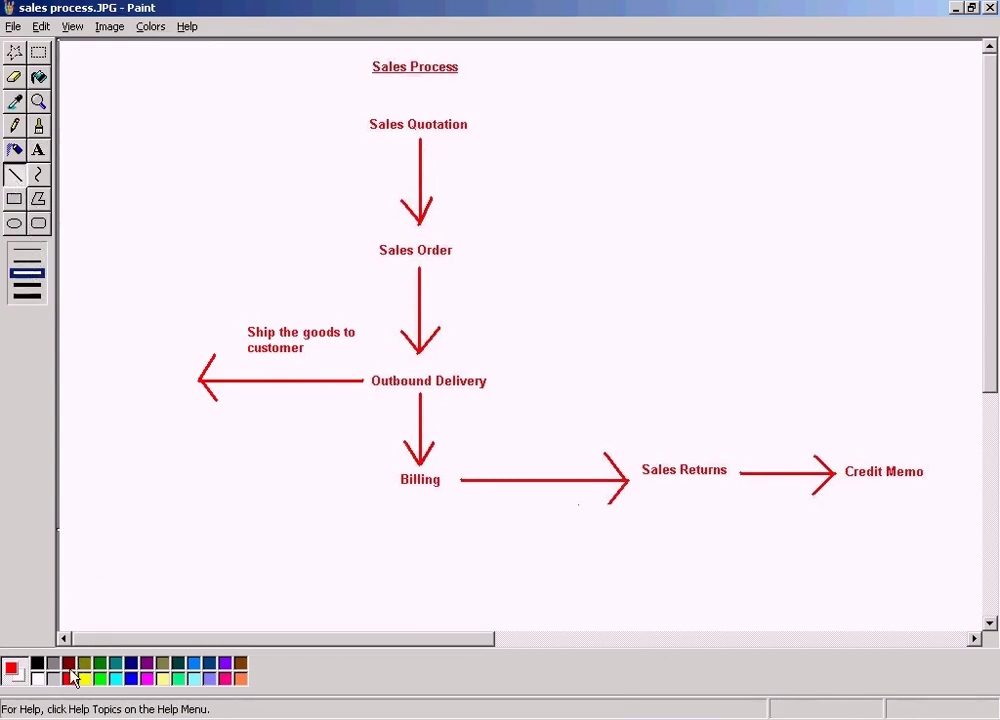
pyautogui.click(14, 199)
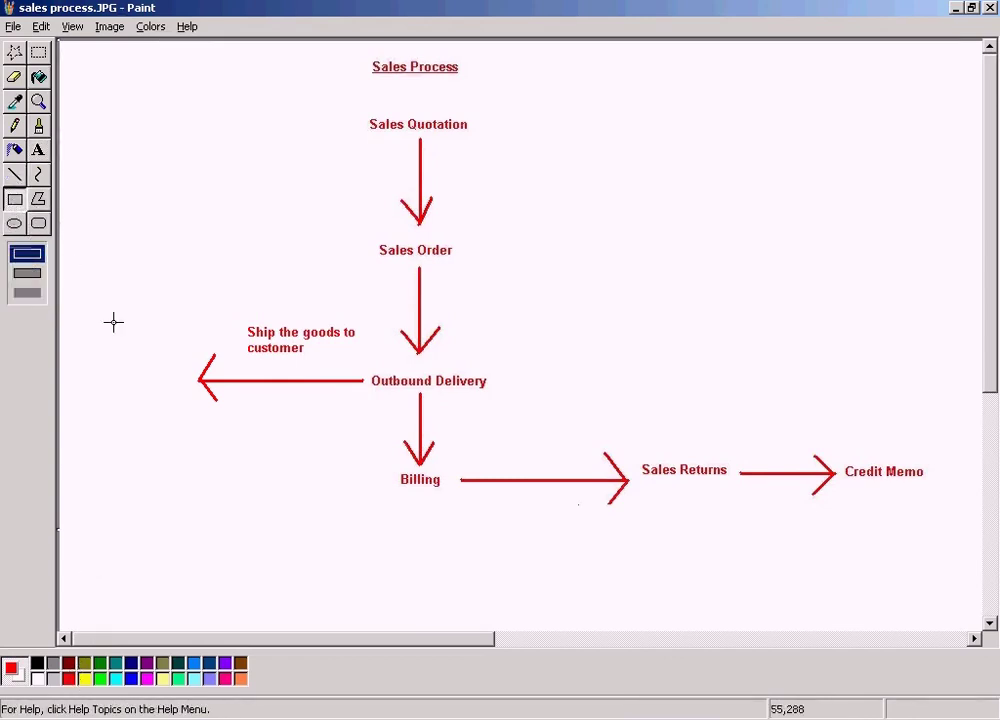
pyautogui.moveTo(93, 355); pyautogui.dragTo(184, 414)
pyautogui.click(38, 150)
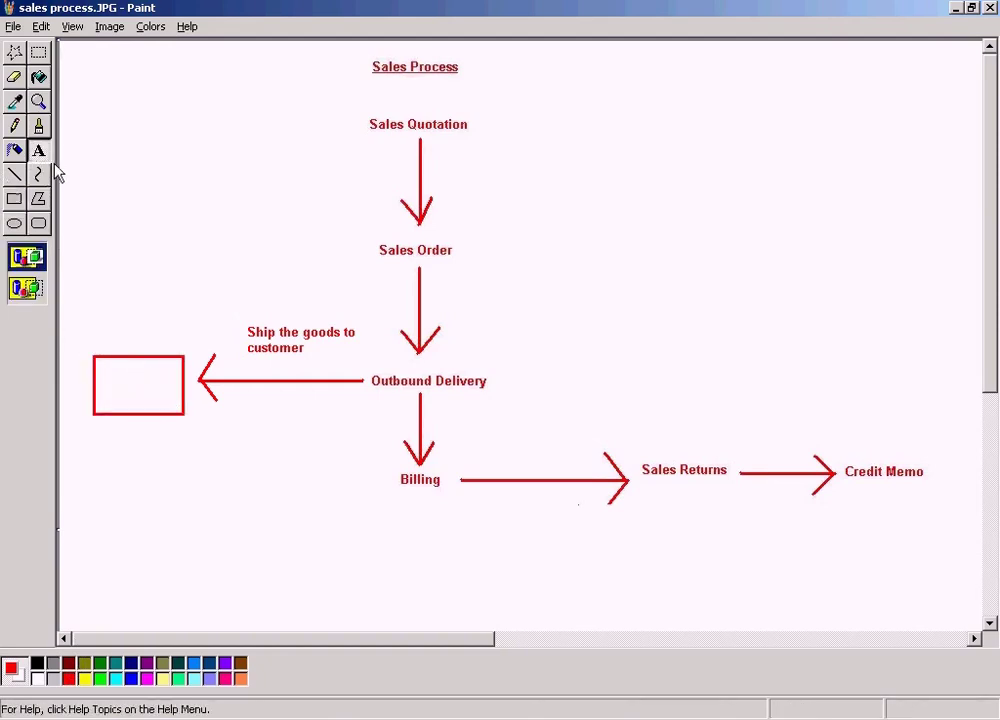
pyautogui.hotkey('ctrl', 'z')
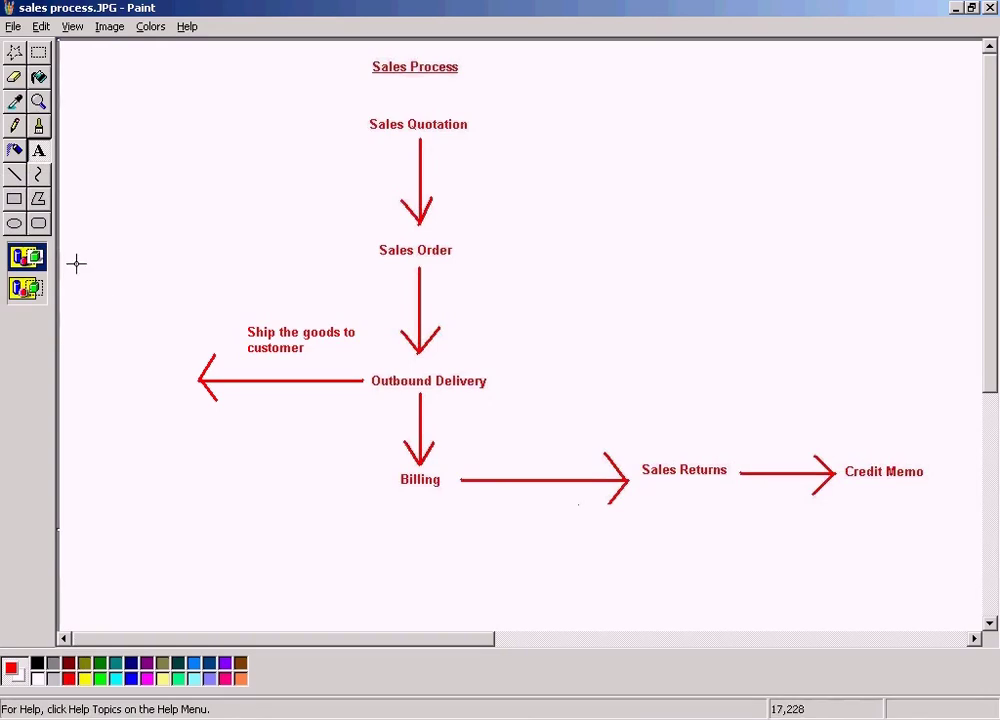
# Step: Place the label "Customer" beside the tip of the arrow coming from Outbound Delivery
pyautogui.moveTo(81, 364); pyautogui.dragTo(185, 402)
pyautogui.write('Custom')
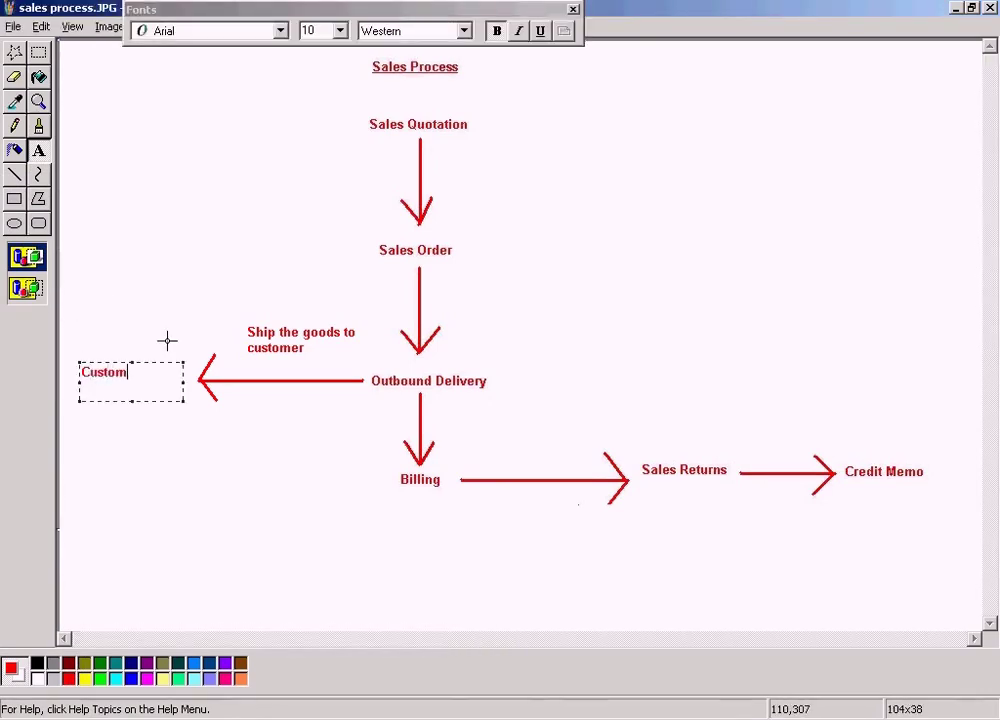
pyautogui.write('er')
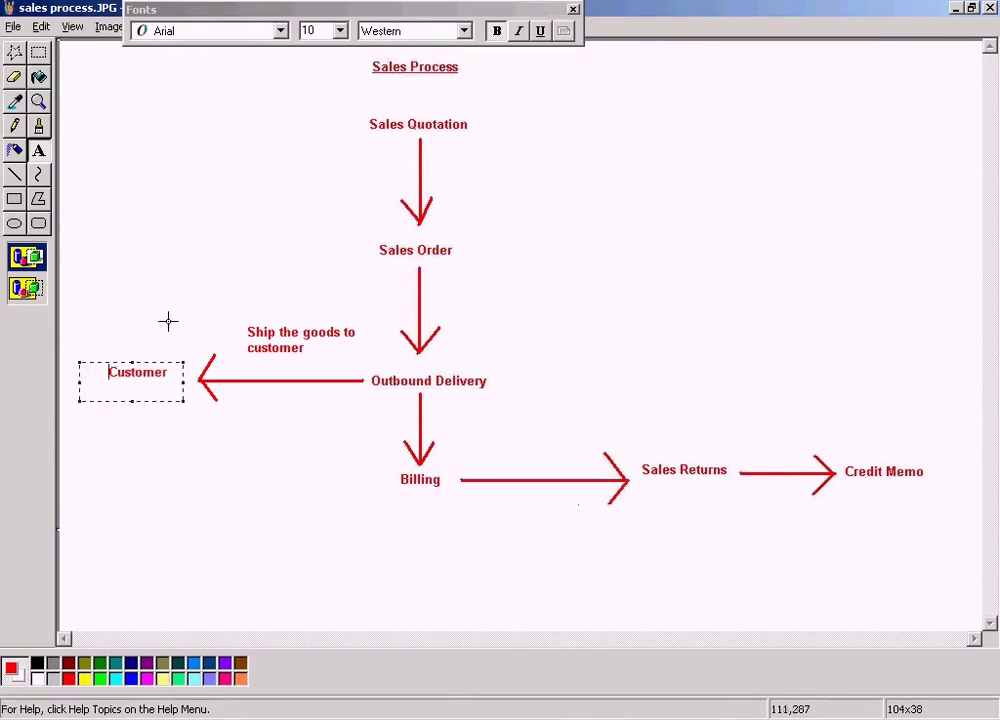
pyautogui.click(80, 241)
# Step: Draw a red right-angled arrow running leftwards from Billing and up to the Customer label
pyautogui.click(14, 174)
pyautogui.moveTo(391, 482); pyautogui.dragTo(143, 482)
pyautogui.moveTo(148, 400); pyautogui.dragTo(148, 482)
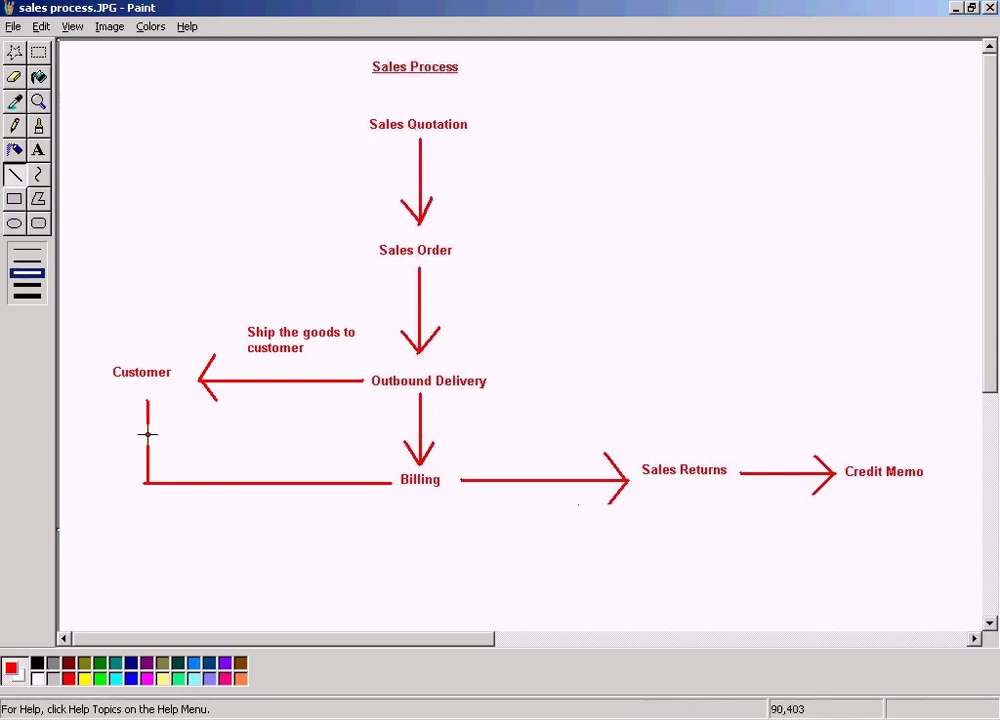
pyautogui.moveTo(126, 424)
pyautogui.mouseDown()
pyautogui.moveTo(146, 403)
pyautogui.moveTo(164, 426)
pyautogui.mouseUp()
# Step: Add the text "Send invoice to customer" beneath the horizontal line between Billing and Customer
pyautogui.click(38, 150)
pyautogui.moveTo(205, 502); pyautogui.dragTo(319, 522)
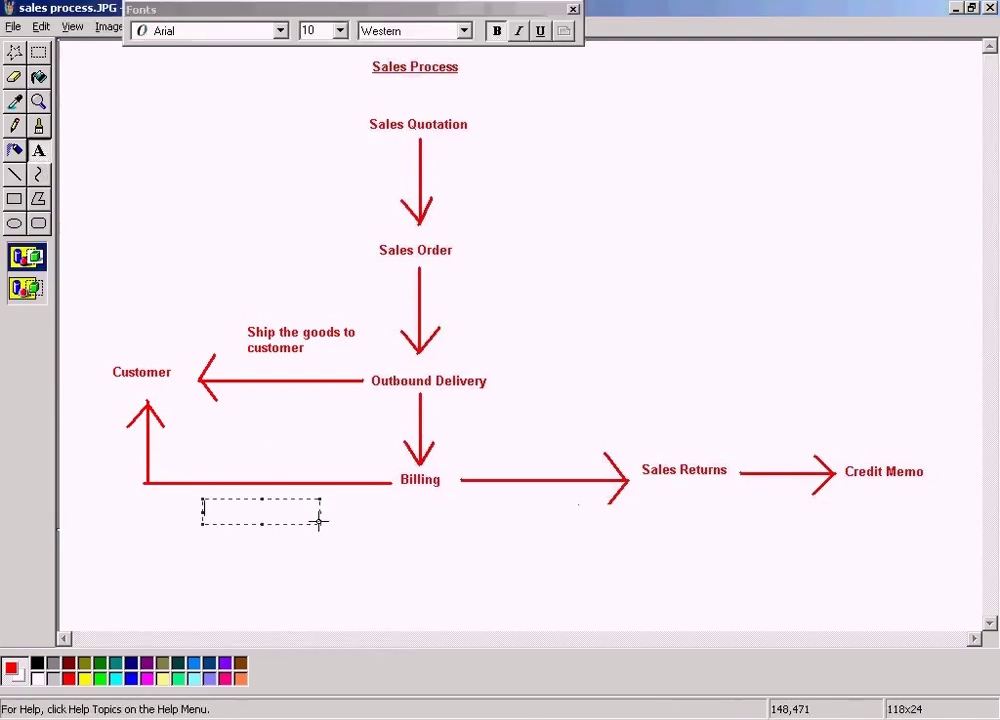
pyautogui.write('Send invoice to ')
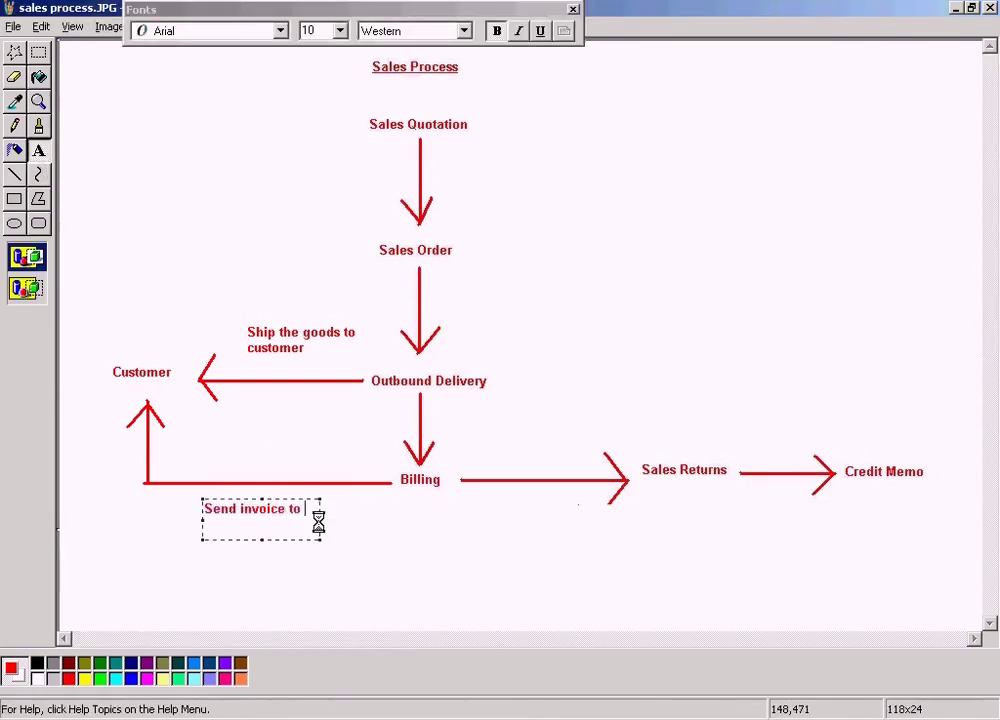
pyautogui.write('cusotmer')
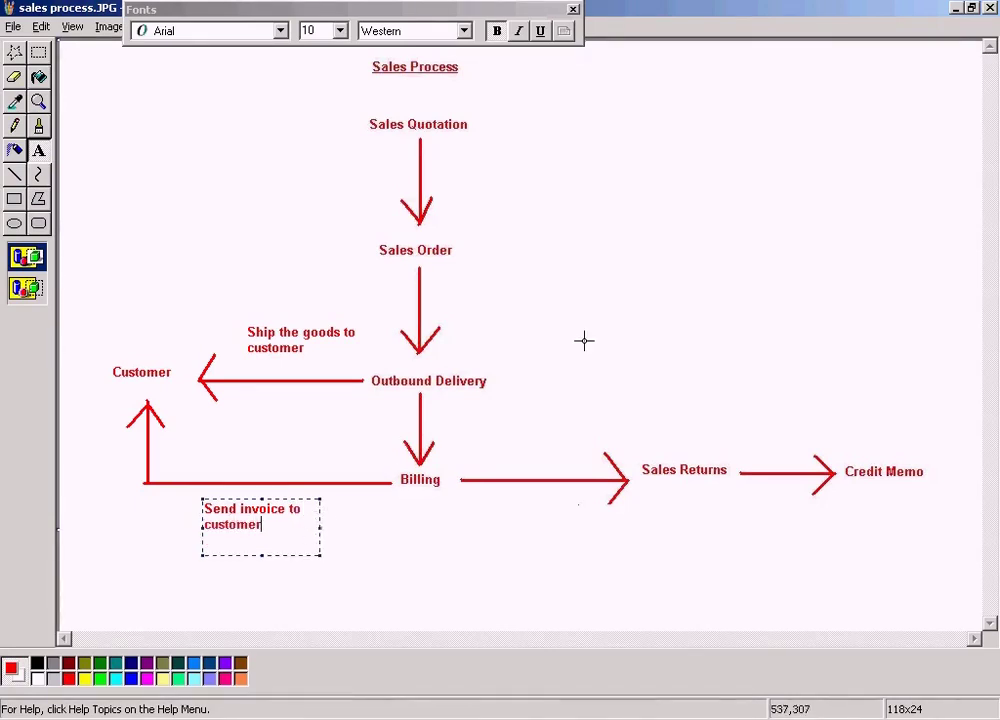
pyautogui.click(627, 315)
pyautogui.click(13, 26)
pyautogui.click(185, 118)
pyautogui.click(567, 190)
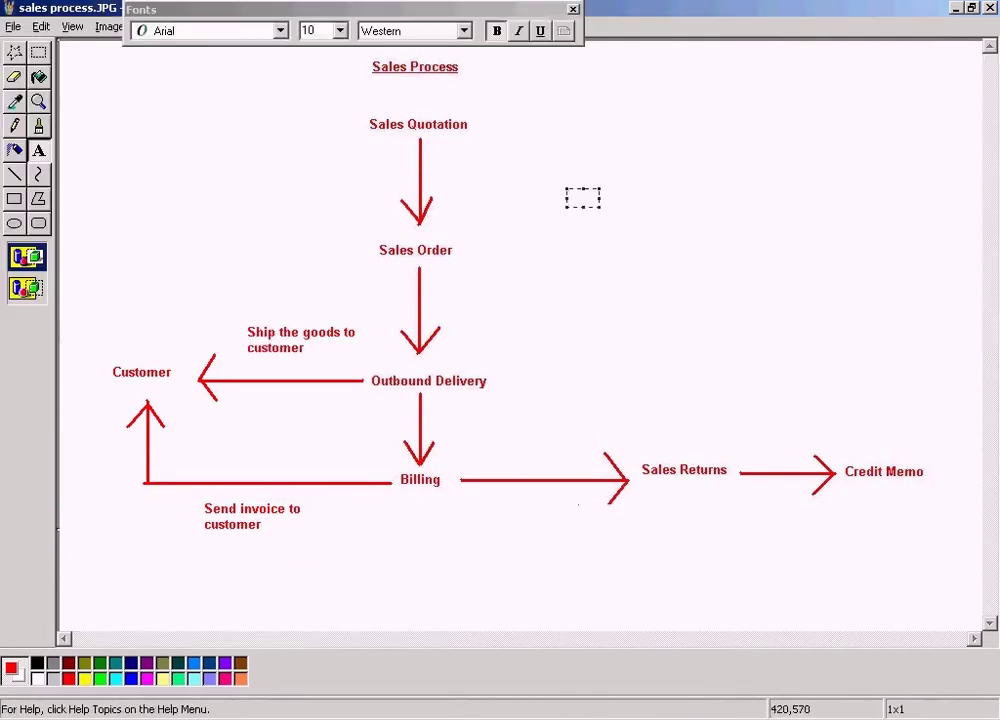
pyautogui.click(290, 716)
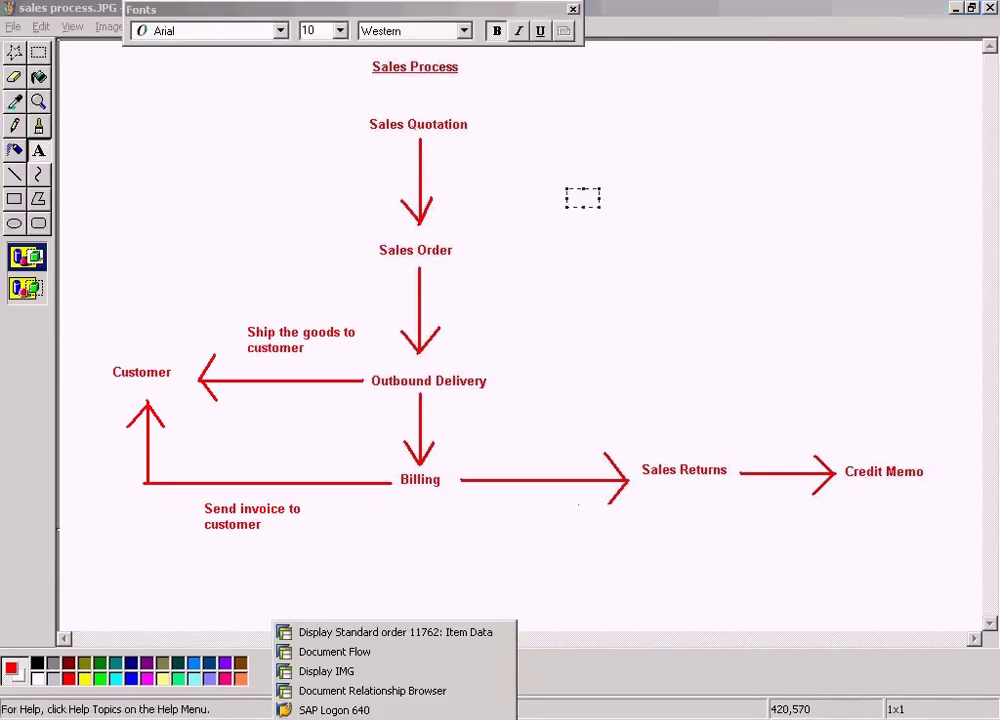
pyautogui.click(511, 514)
pyautogui.click(511, 514)
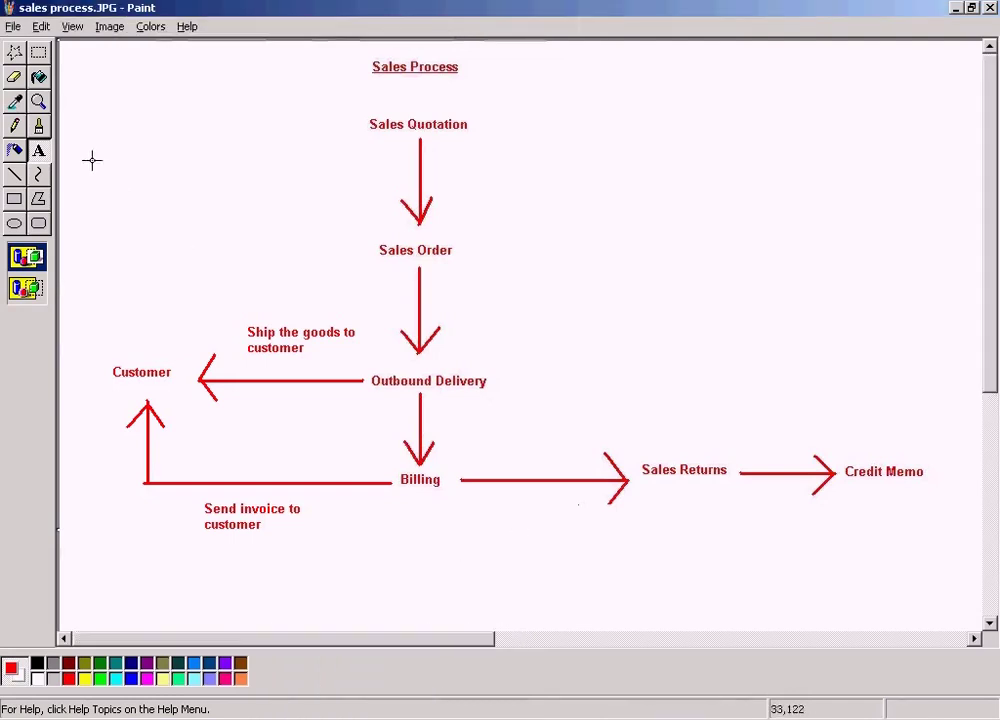
pyautogui.click(14, 51)
pyautogui.moveTo(121, 479); pyautogui.dragTo(451, 508)
pyautogui.click(468, 550)
# Step: Switch to the SAP session displaying the standard order's item data and return to the SAP Easy Access menu
pyautogui.click(290, 716)
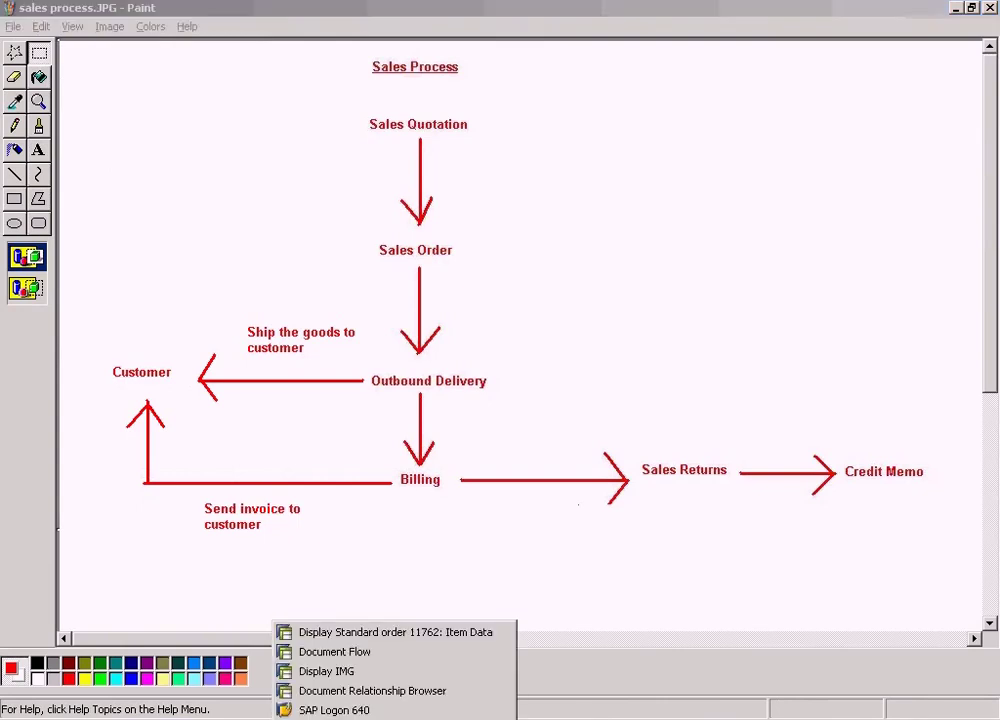
pyautogui.click(400, 632)
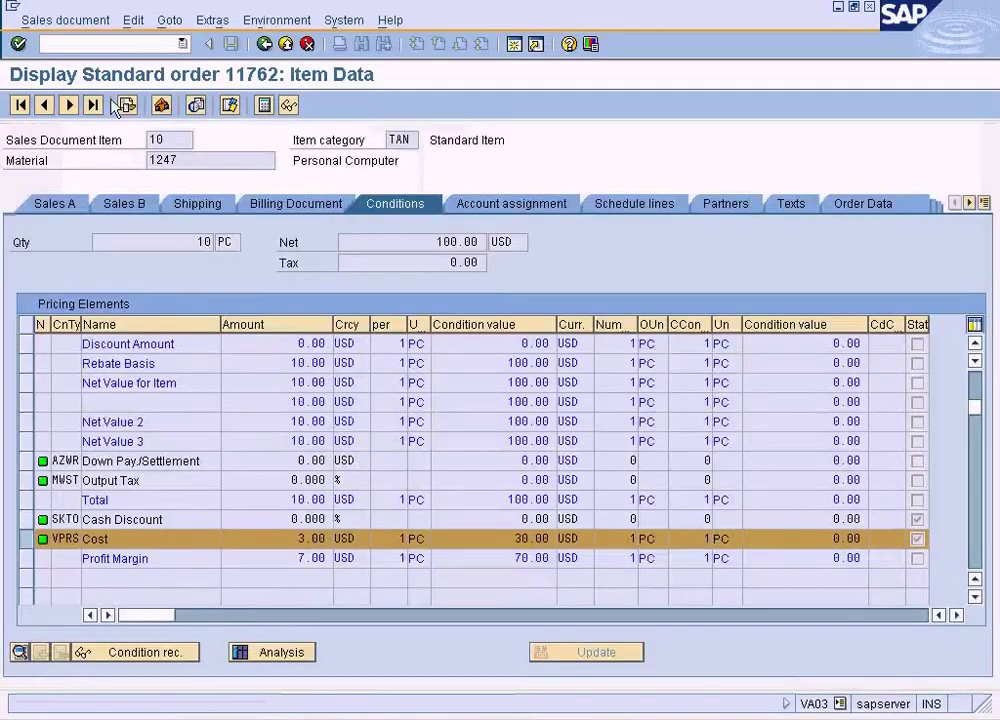
pyautogui.press('Return')
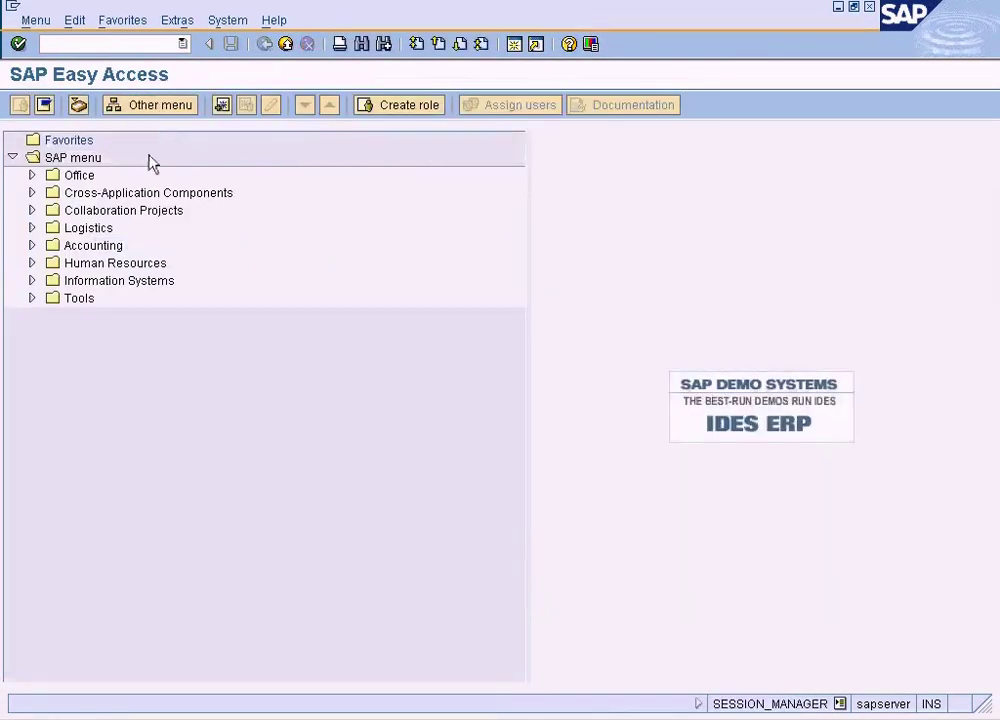
# Step: Expand the SAP menu through Logistics, Sales and Distribution and Billing down to Billing Document
pyautogui.click(31, 228)
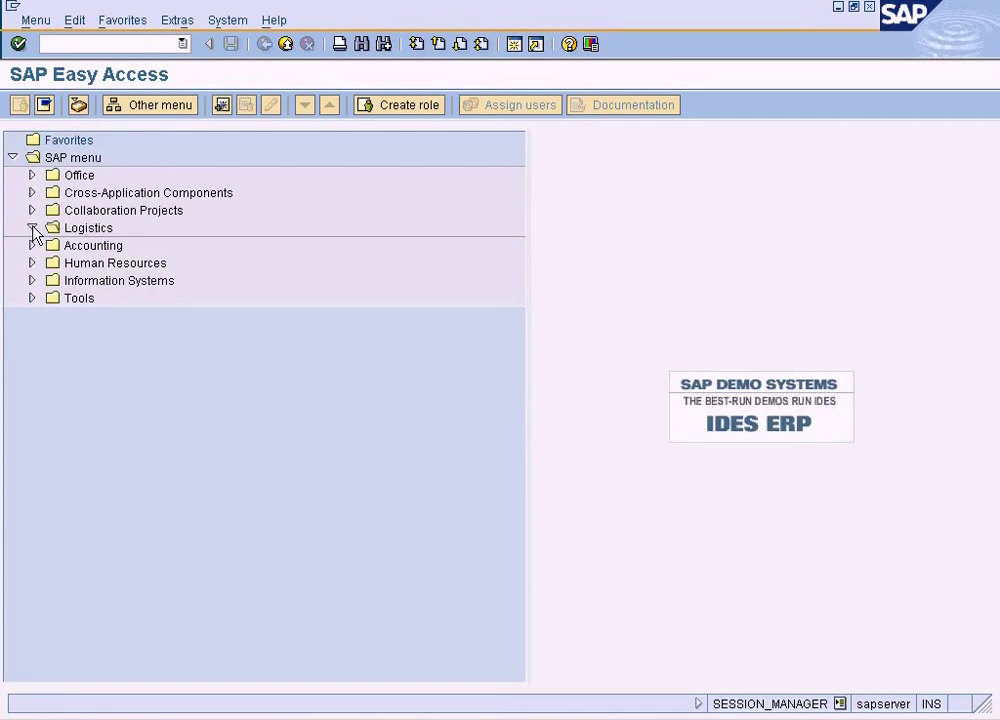
pyautogui.click(52, 264)
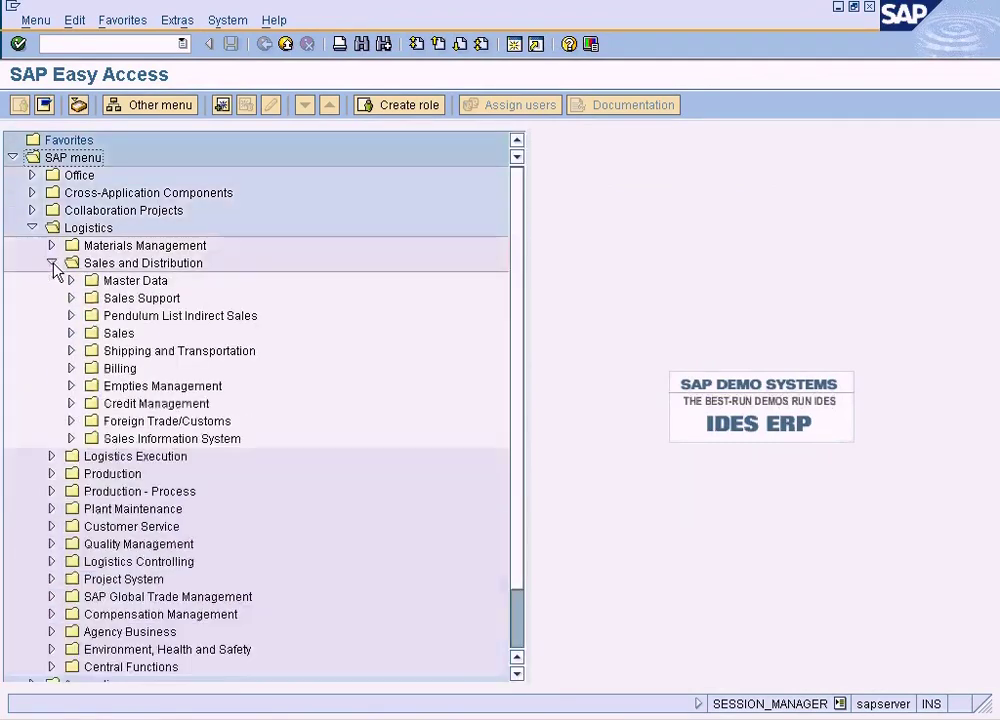
pyautogui.click(71, 368)
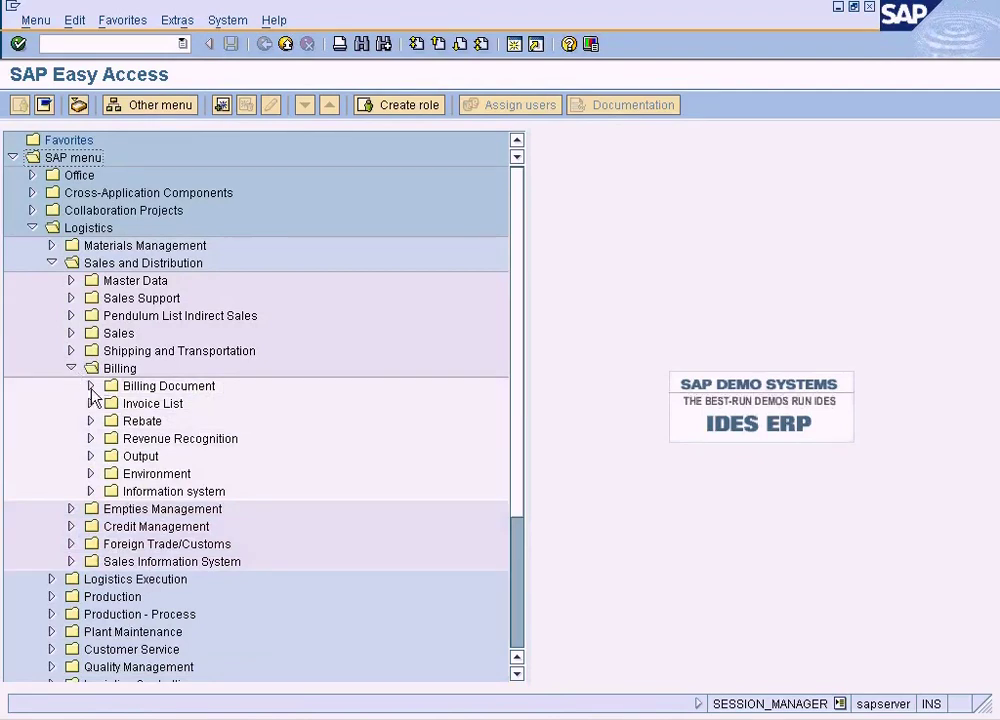
pyautogui.click(90, 386)
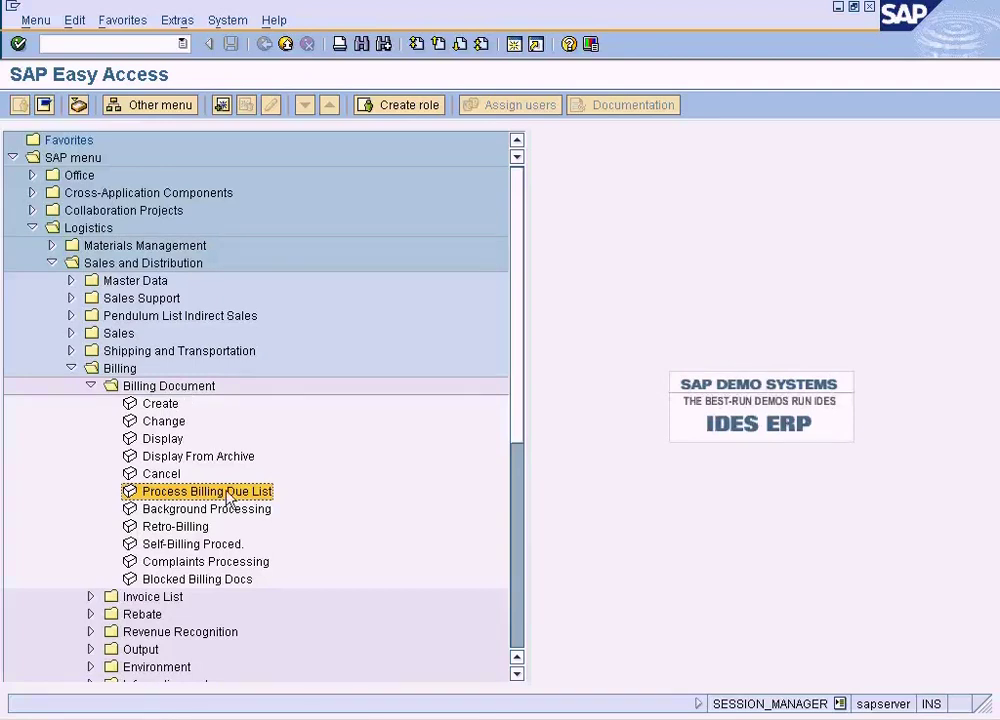
# Step: View the Create Billing Document transaction's initial screen and return to the SAP Easy Access menu
pyautogui.click(157, 404)
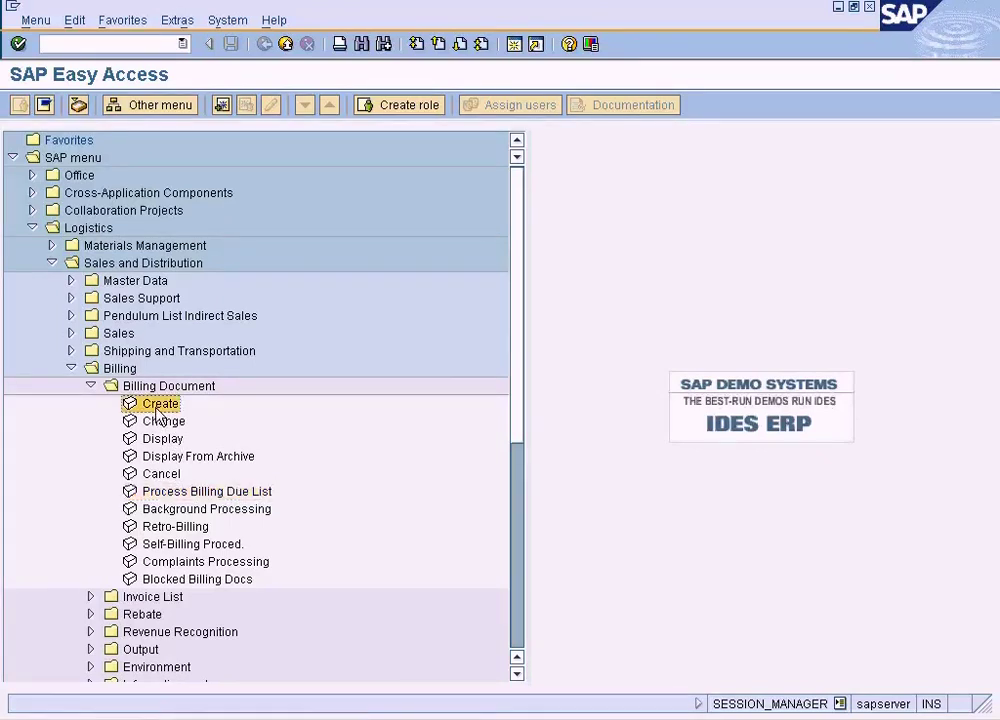
pyautogui.doubleClick(157, 406)
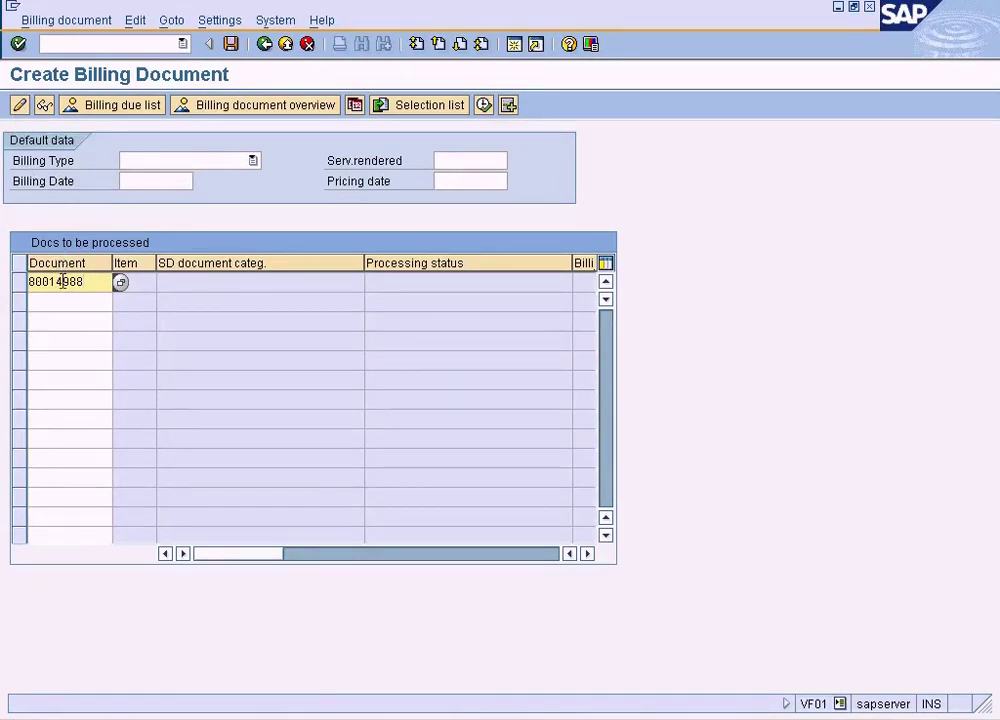
pyautogui.click(264, 45)
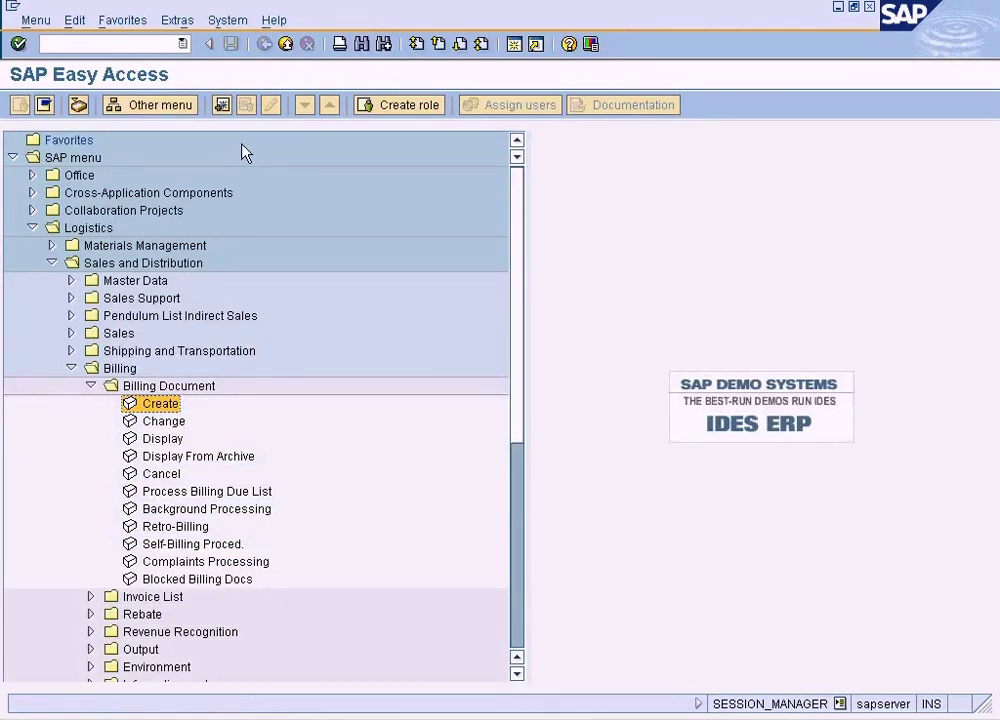
# Step: Open Process Billing Due List and display the delivery-related bill list for sales organization NY
pyautogui.doubleClick(215, 492)
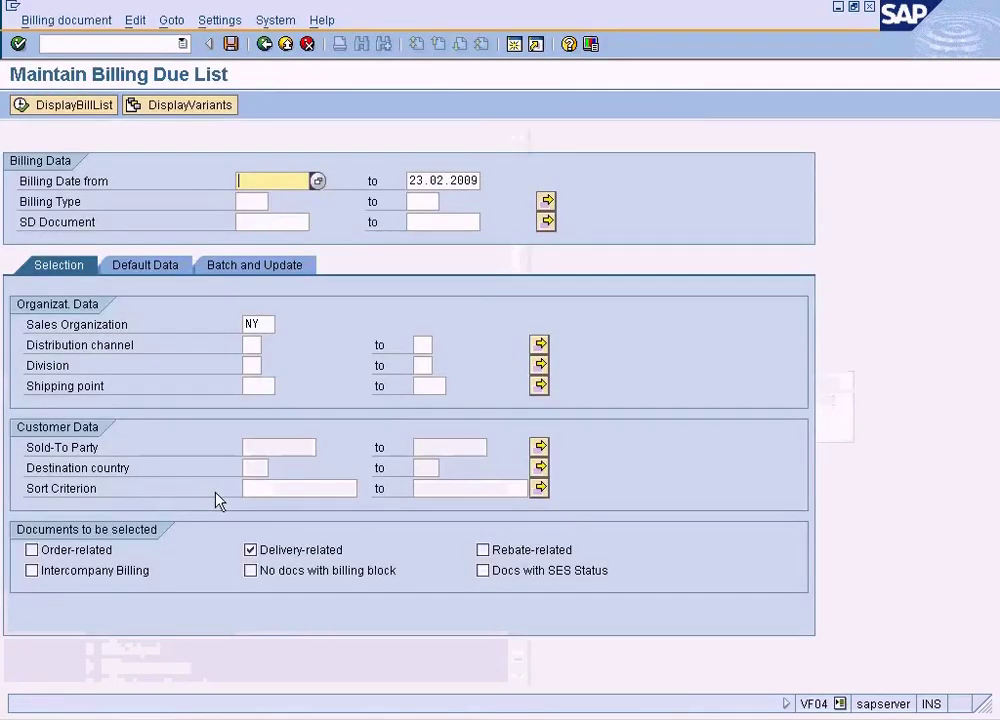
pyautogui.click(263, 325)
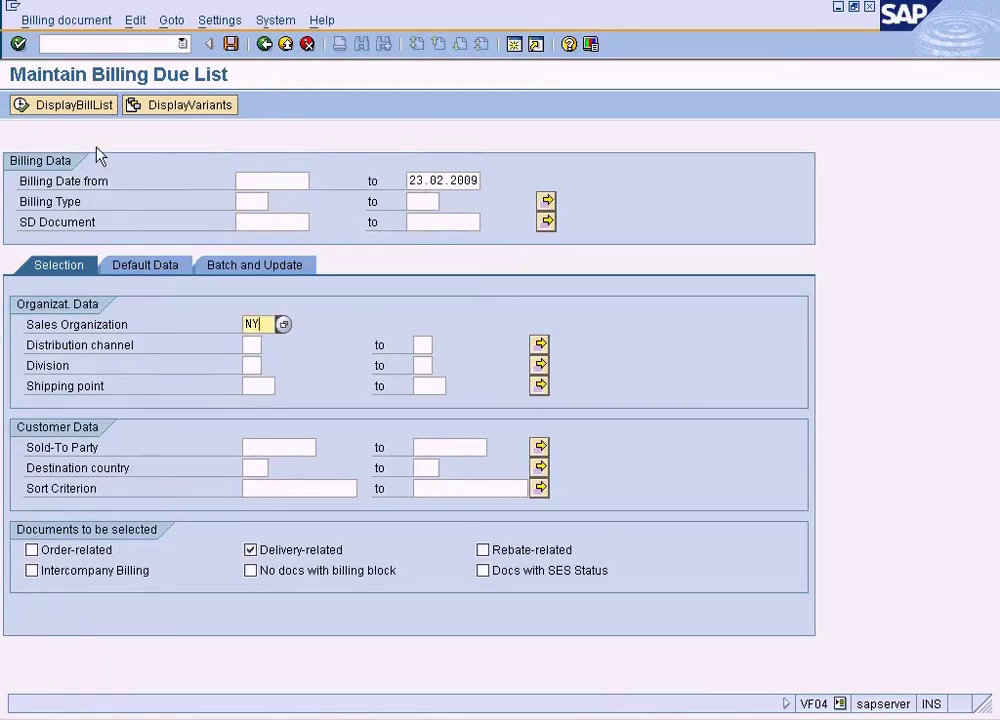
pyautogui.click(50, 106)
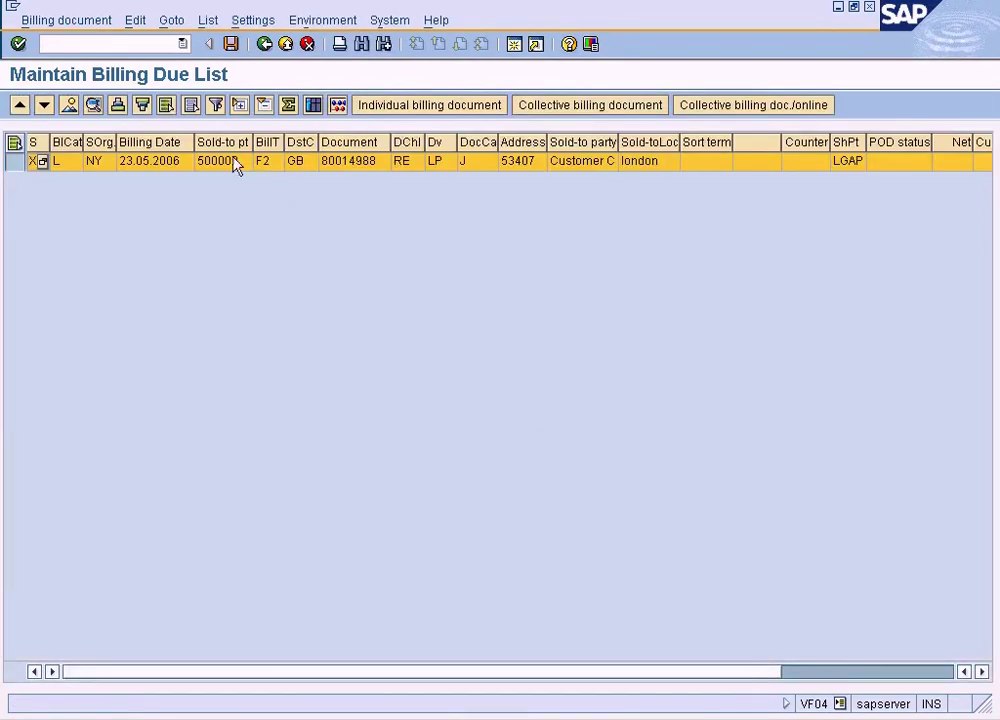
# Step: Widen the Document column in the billing due list and view the details of the listed delivery
pyautogui.click(240, 161)
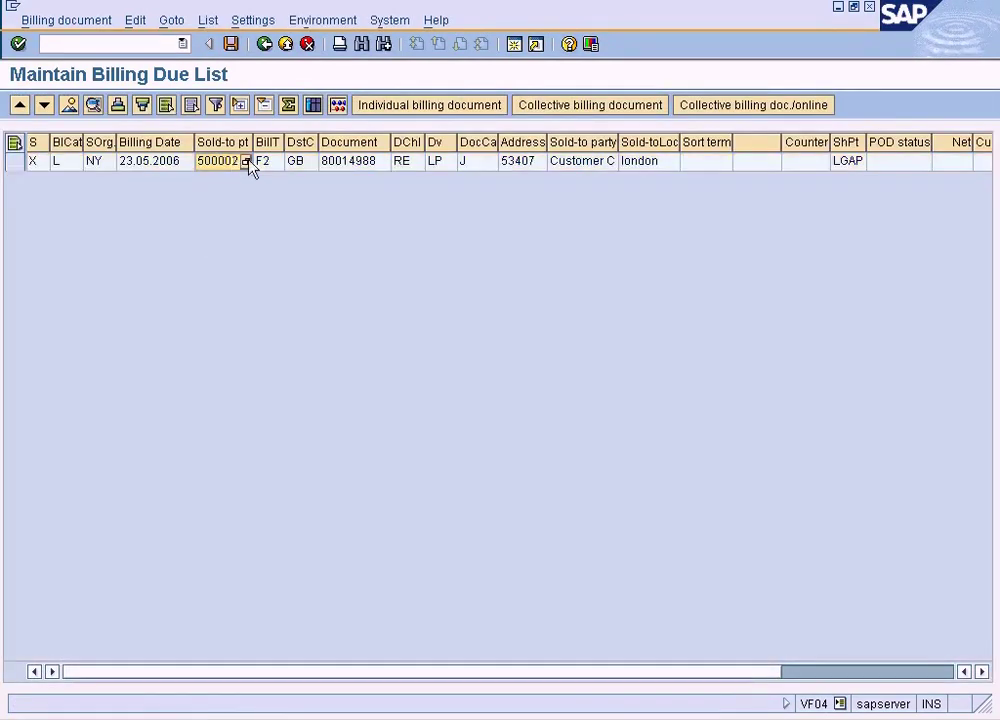
pyautogui.click(355, 161)
pyautogui.moveTo(390, 146); pyautogui.dragTo(437, 148)
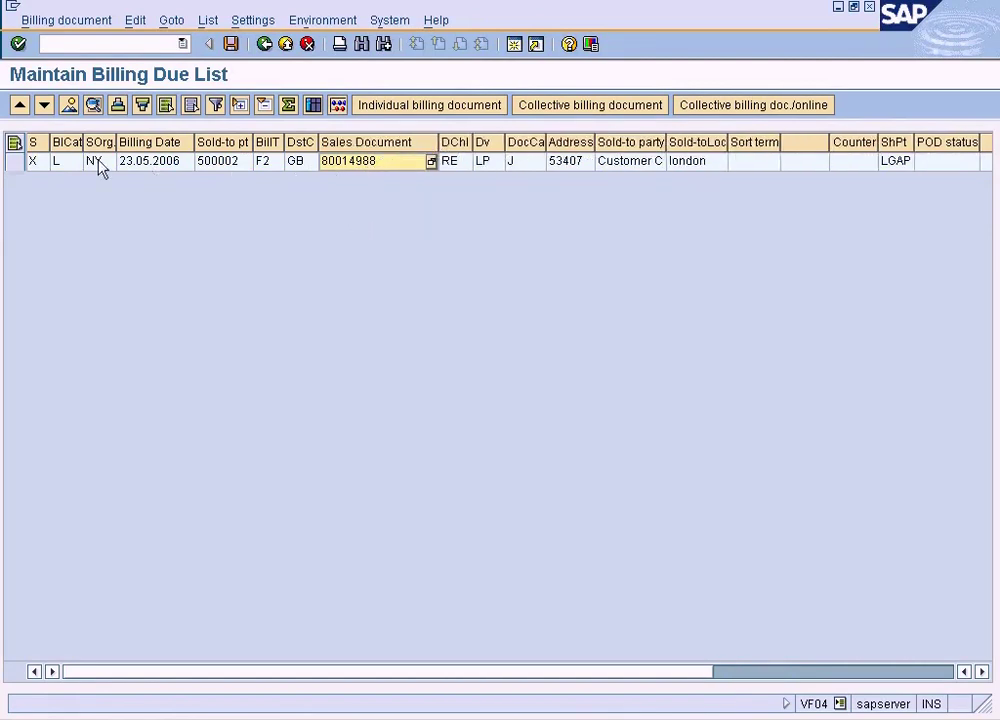
pyautogui.click(15, 162)
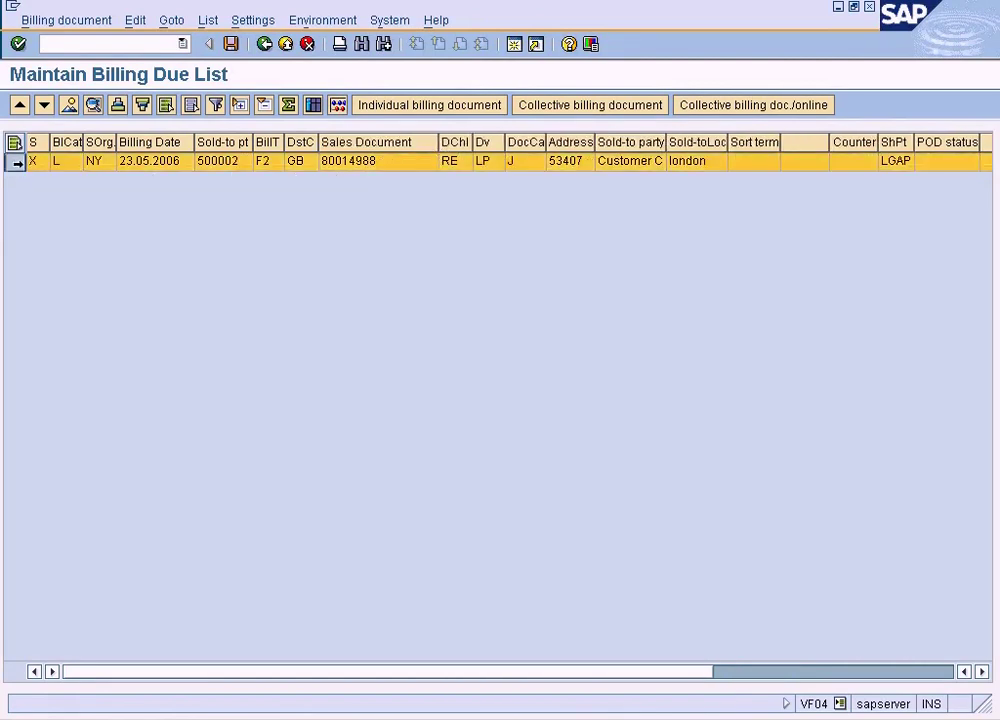
pyautogui.click(93, 105)
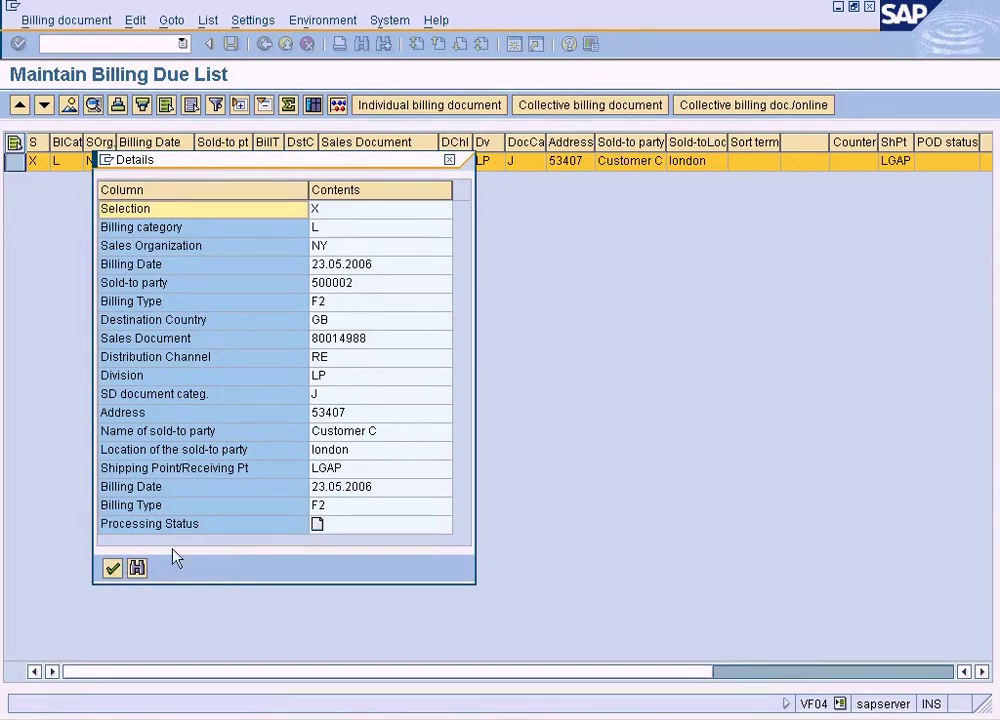
pyautogui.click(113, 568)
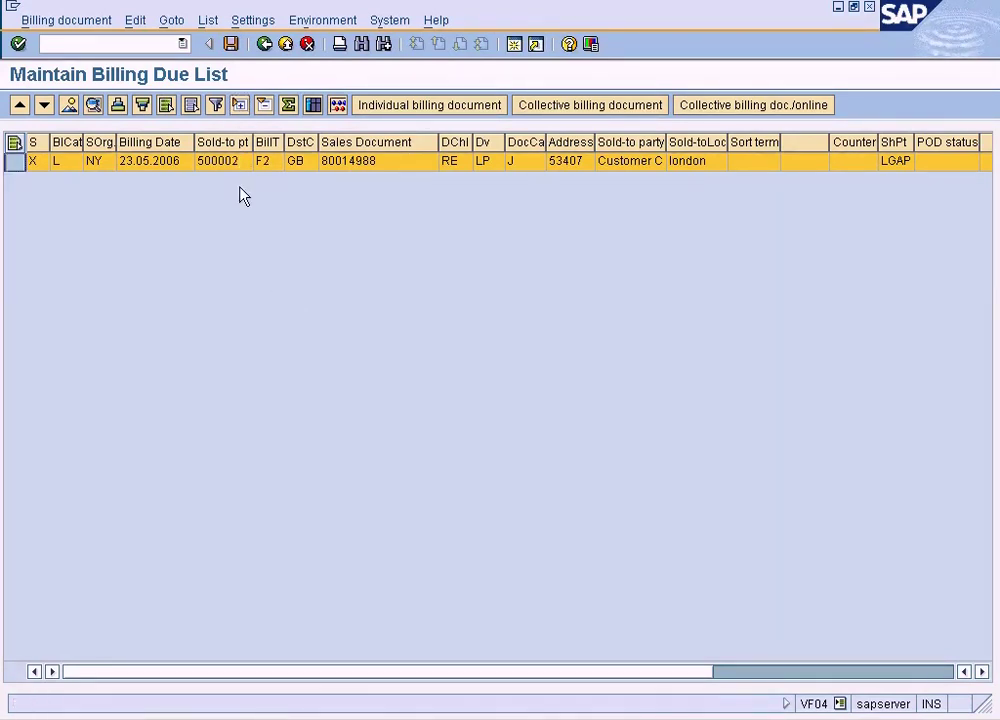
# Step: Simulate billing for the selected delivery and open the Personal Computer item's data
pyautogui.click(338, 108)
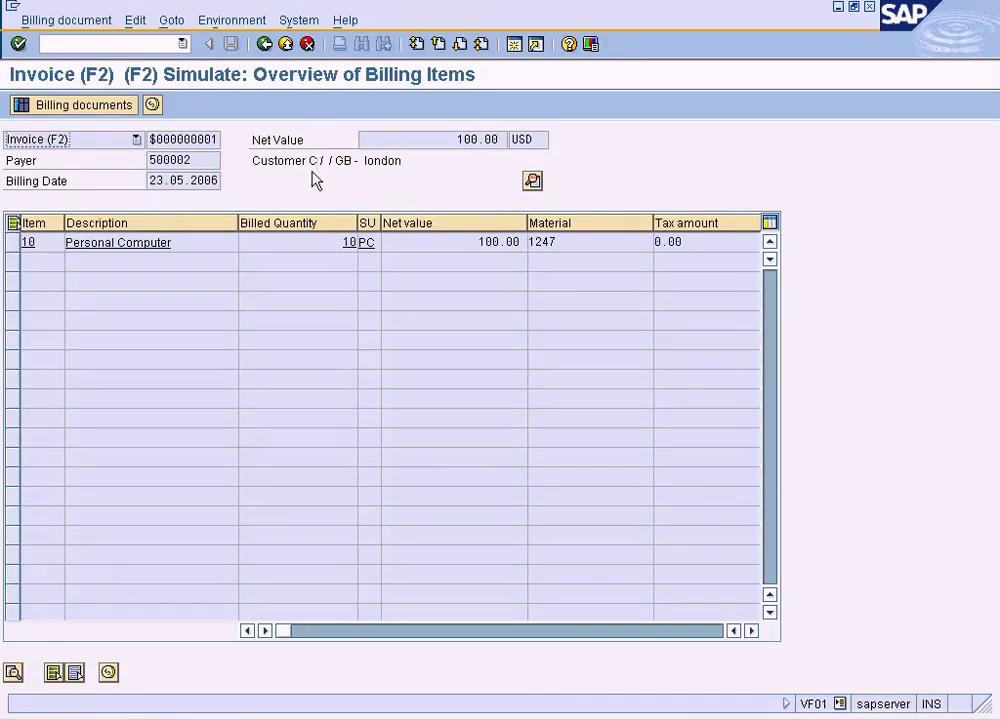
pyautogui.click(184, 139)
pyautogui.click(176, 248)
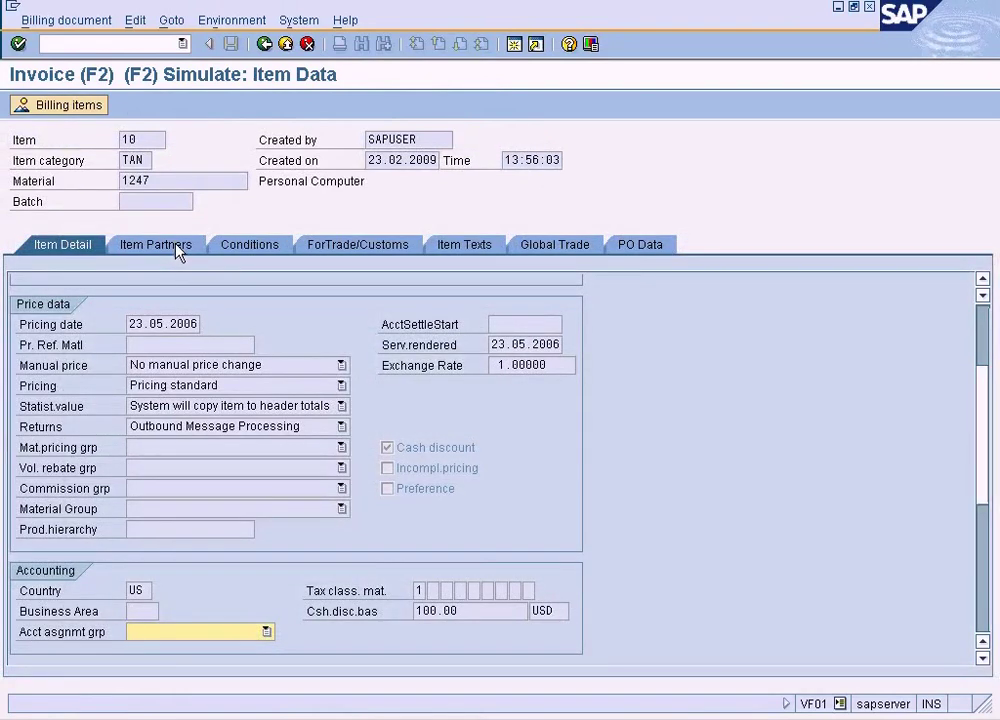
# Step: Examine the simulated invoice item's pricing conditions through to the profit margin and return to the item details
pyautogui.click(240, 245)
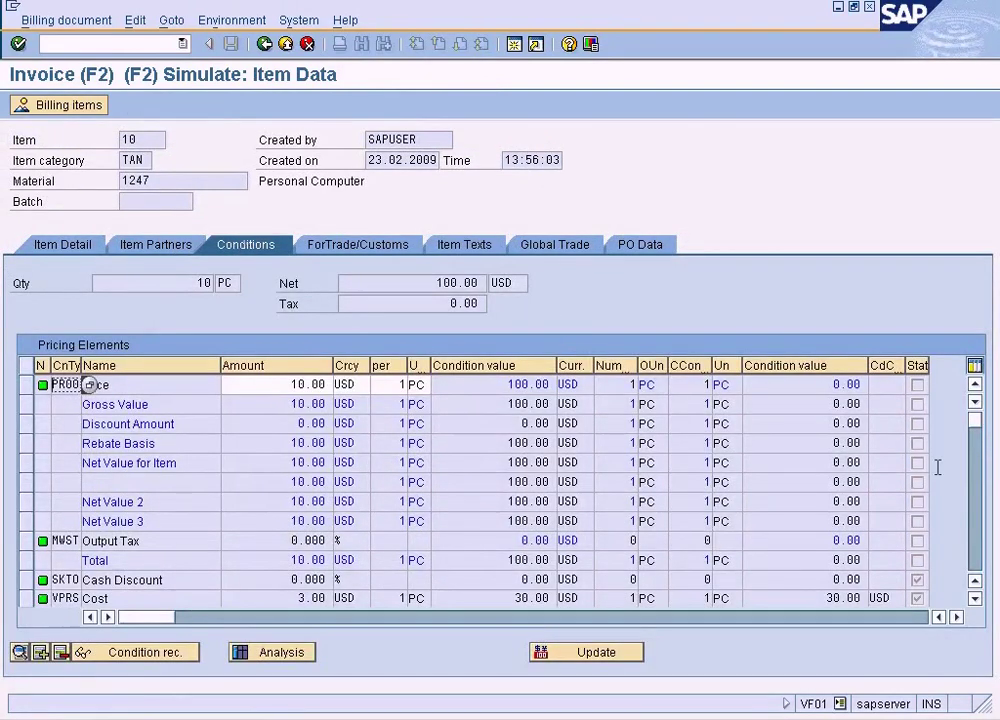
pyautogui.click(977, 558)
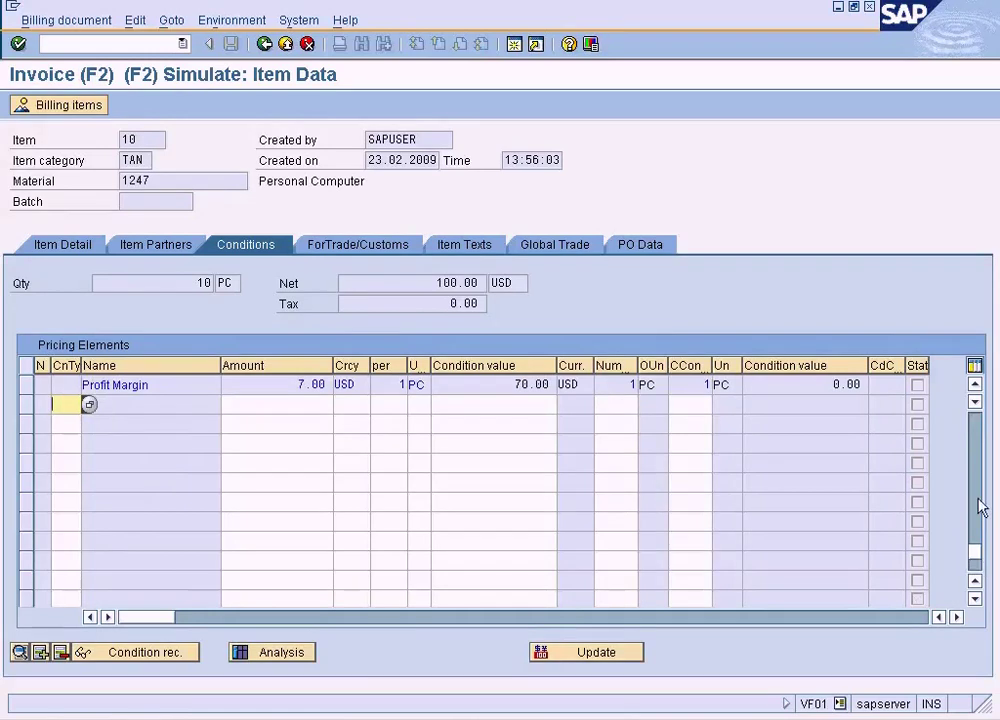
pyautogui.click(975, 386)
pyautogui.click(975, 386)
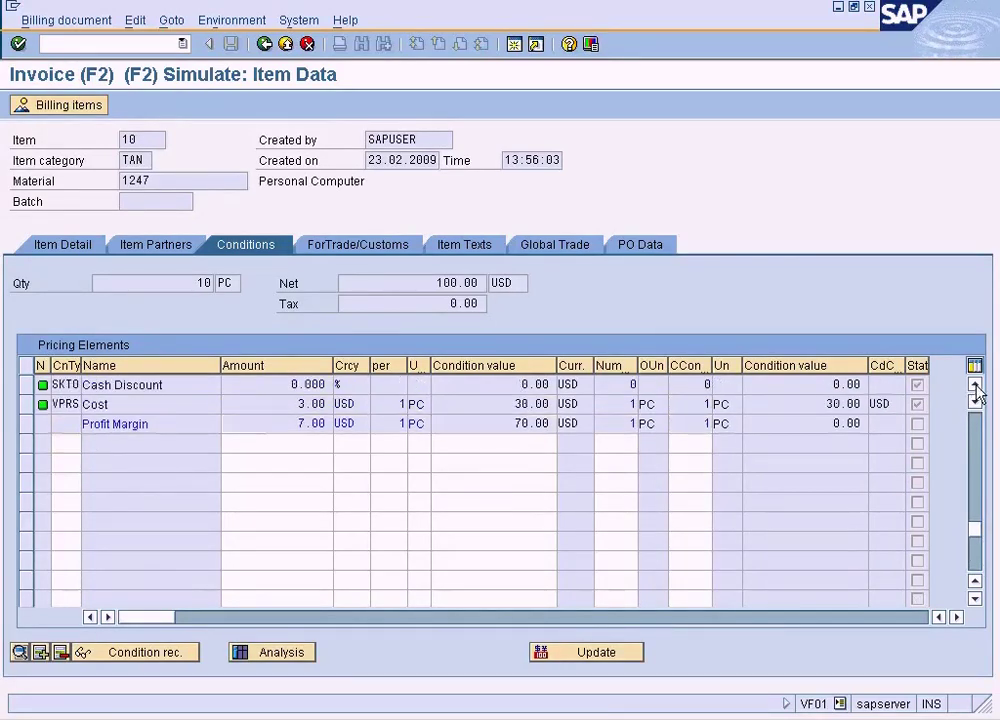
pyautogui.click(975, 386)
pyautogui.click(975, 386)
pyautogui.click(975, 386)
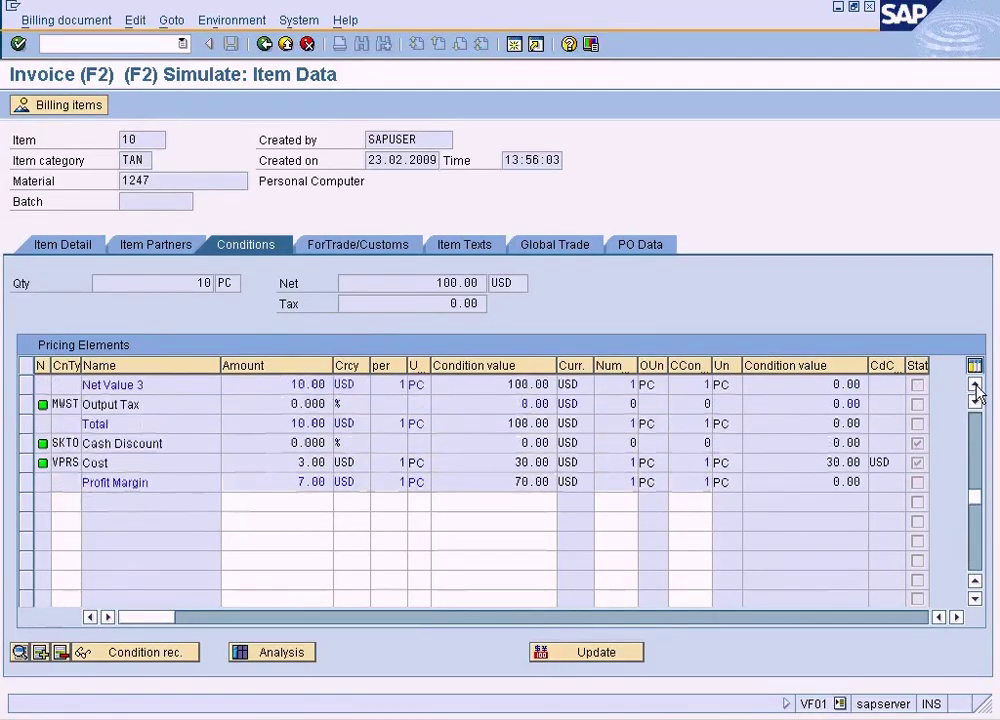
pyautogui.click(89, 245)
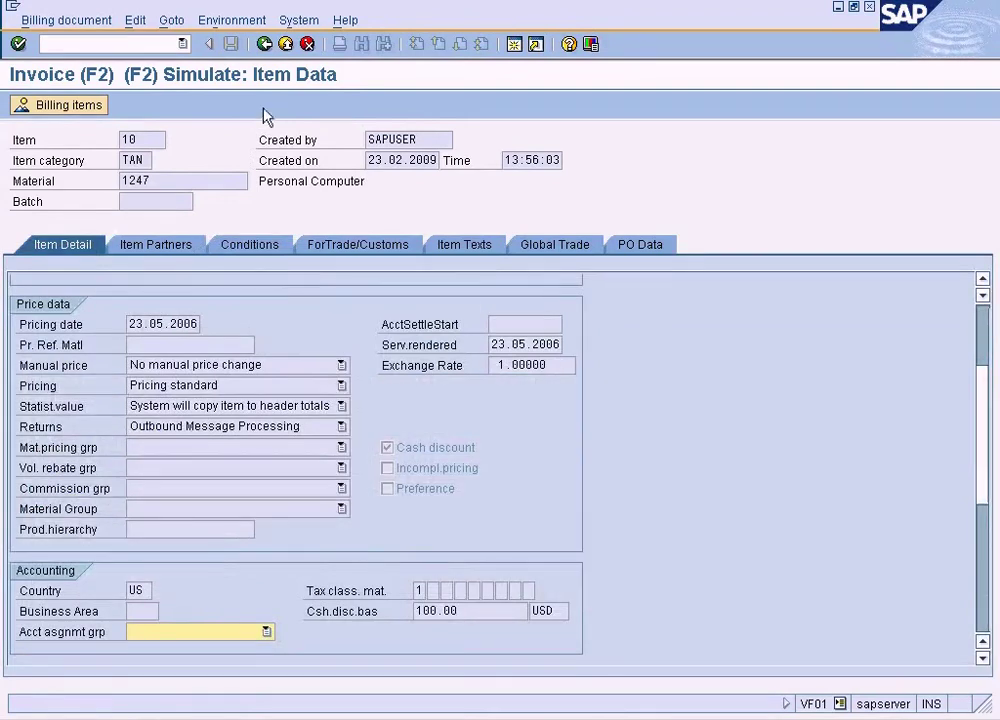
# Step: Leave the simulated invoice and the billing due list, going back to the SAP Easy Access menu
pyautogui.click(264, 46)
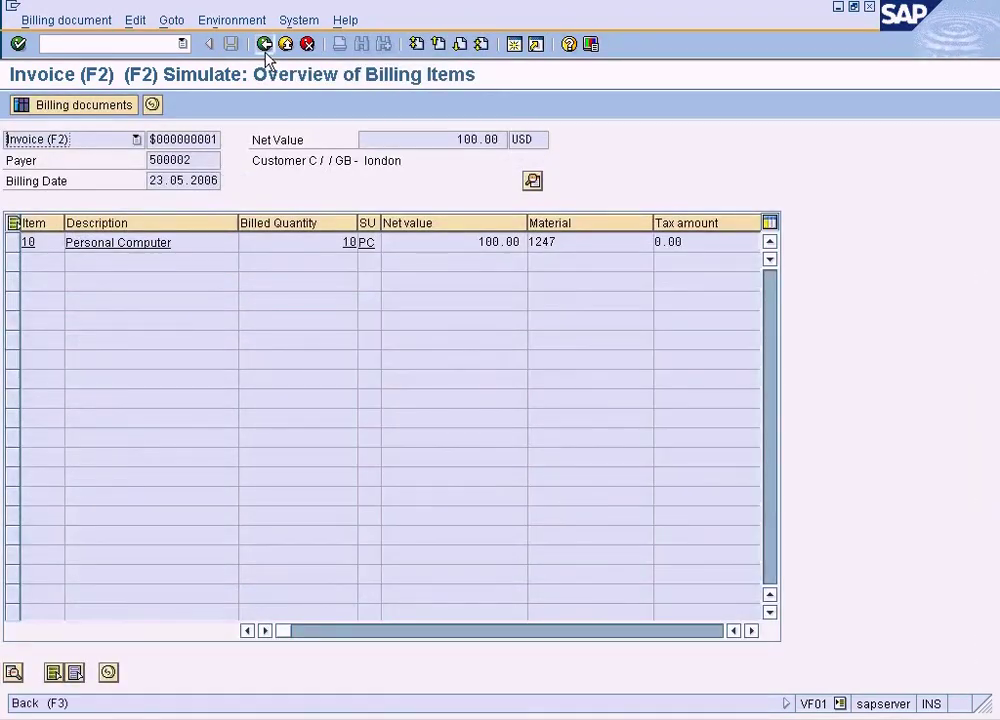
pyautogui.click(265, 48)
pyautogui.click(265, 48)
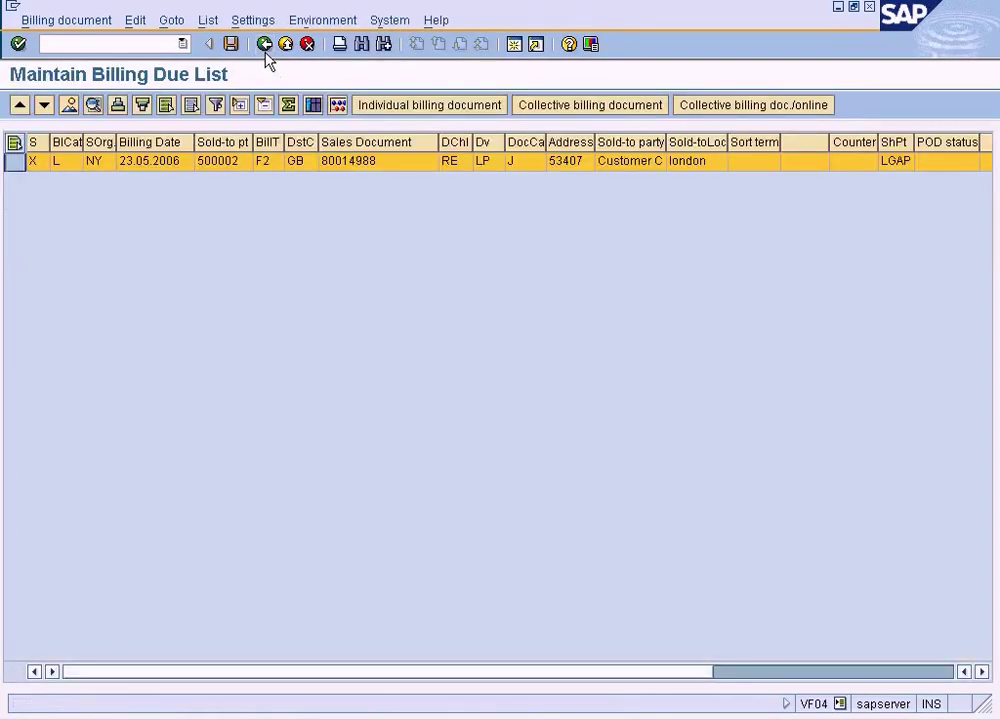
pyautogui.click(265, 52)
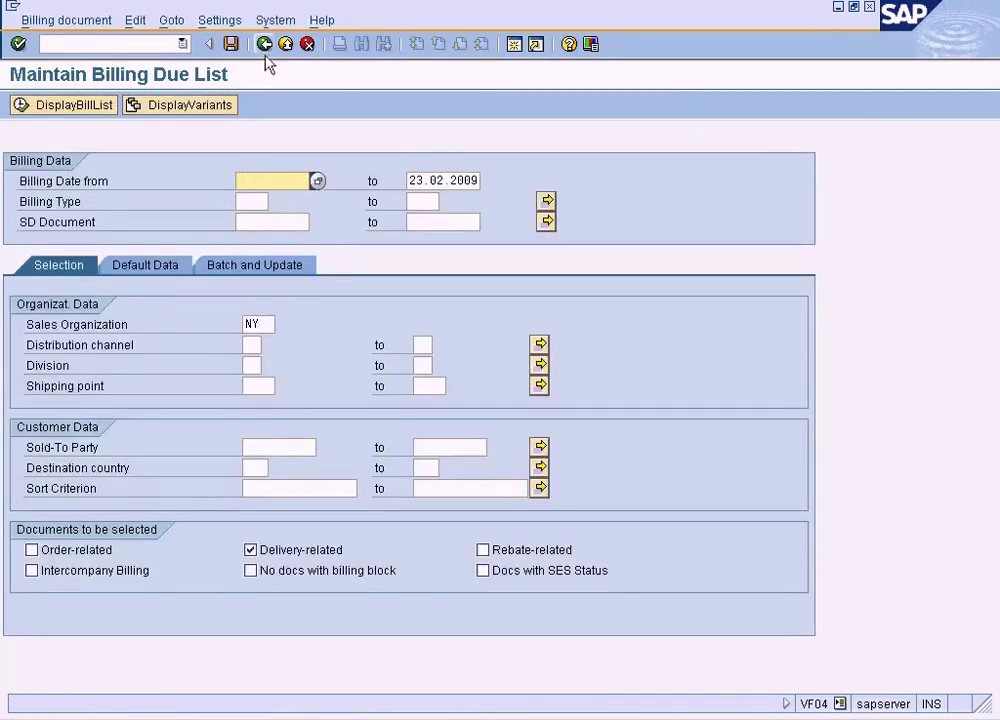
pyautogui.click(265, 52)
# Step: View the initial screens of Create Billing Document and Process Billing Due List, returning to the SAP Easy Access menu
pyautogui.click(160, 405)
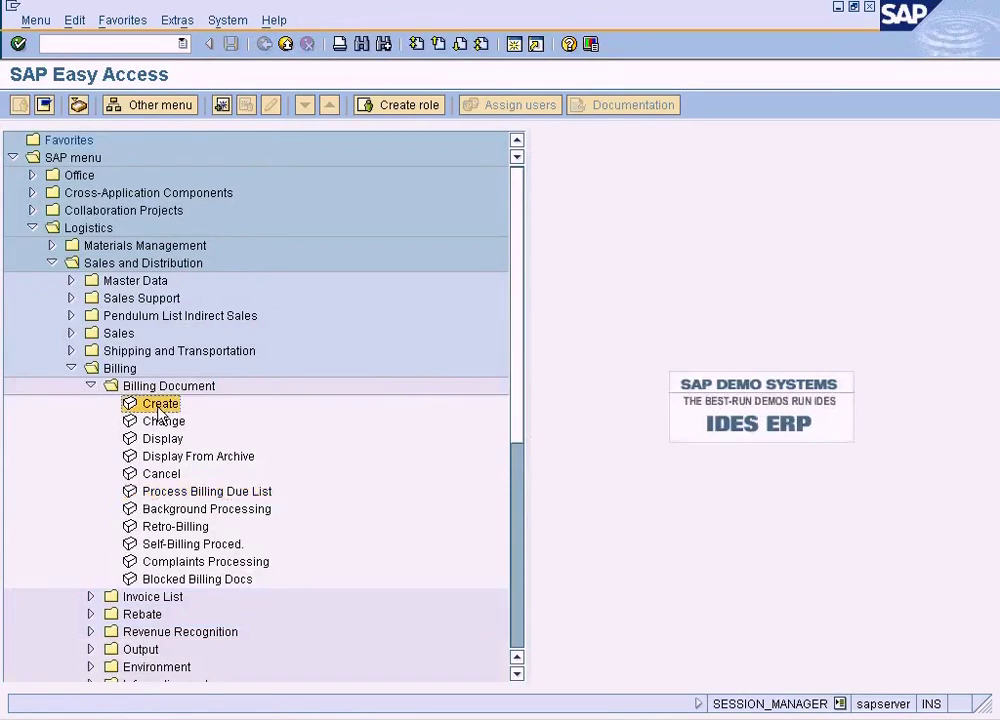
pyautogui.doubleClick(160, 405)
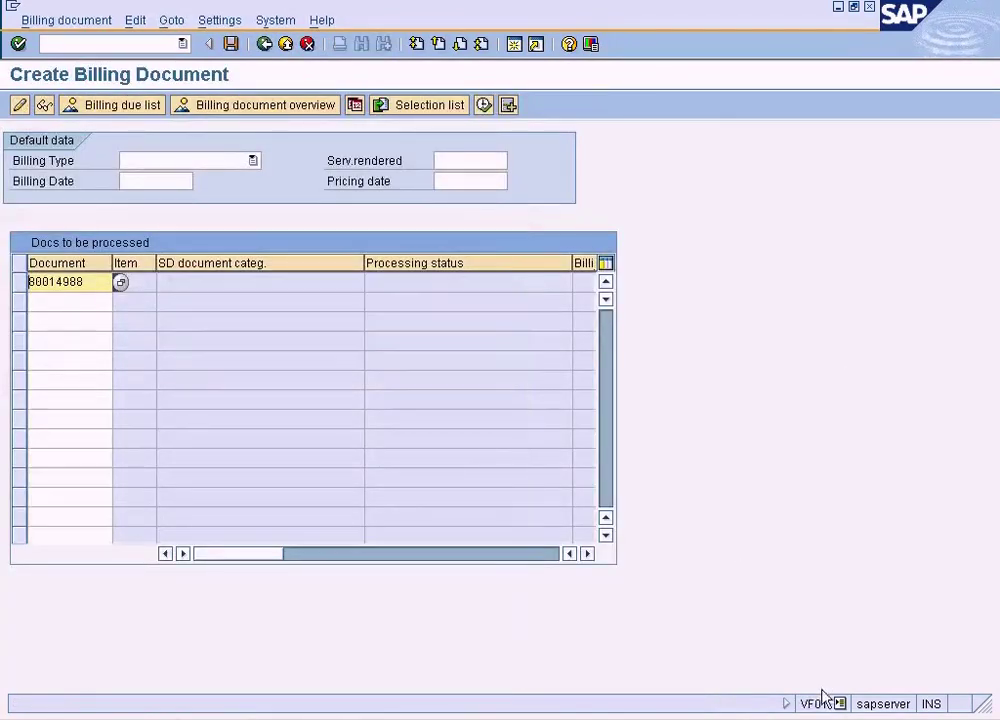
pyautogui.click(264, 44)
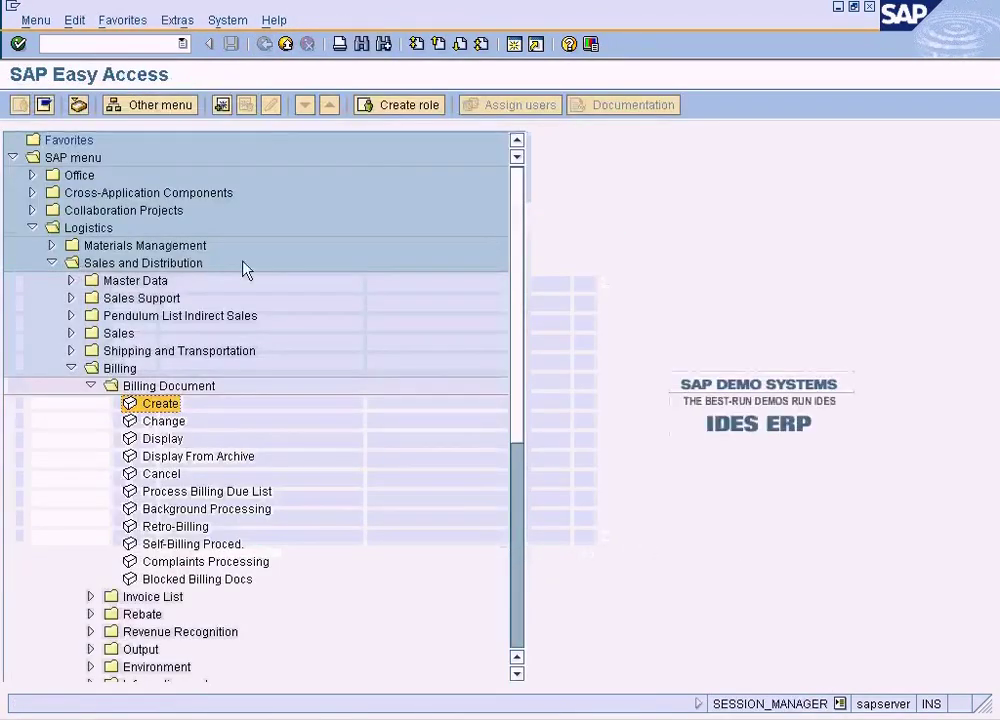
pyautogui.doubleClick(225, 491)
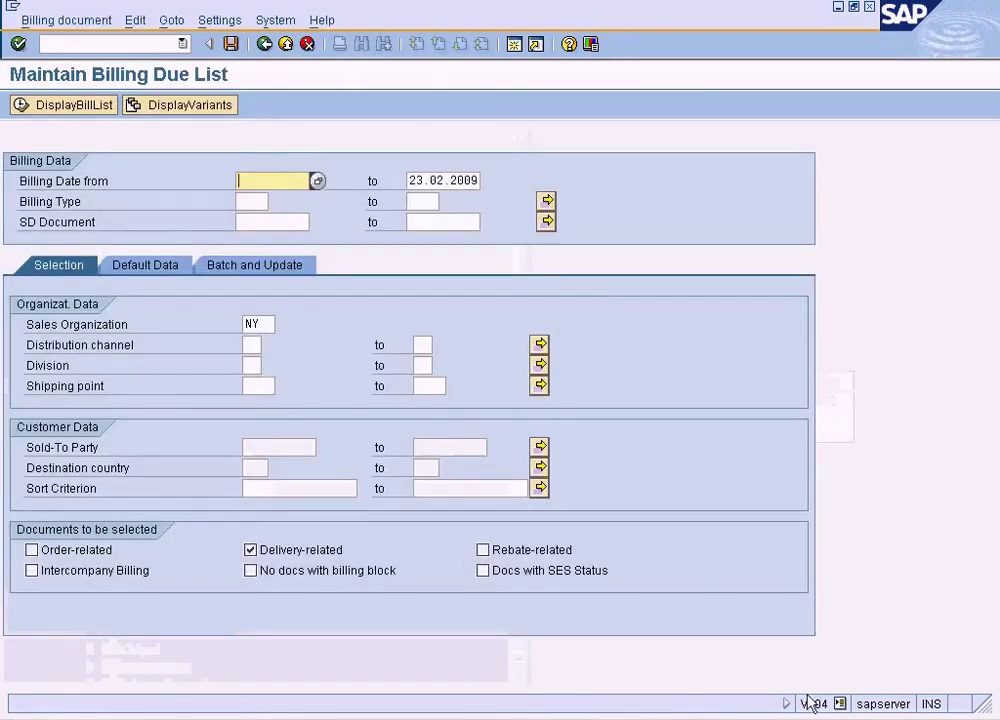
pyautogui.click(264, 44)
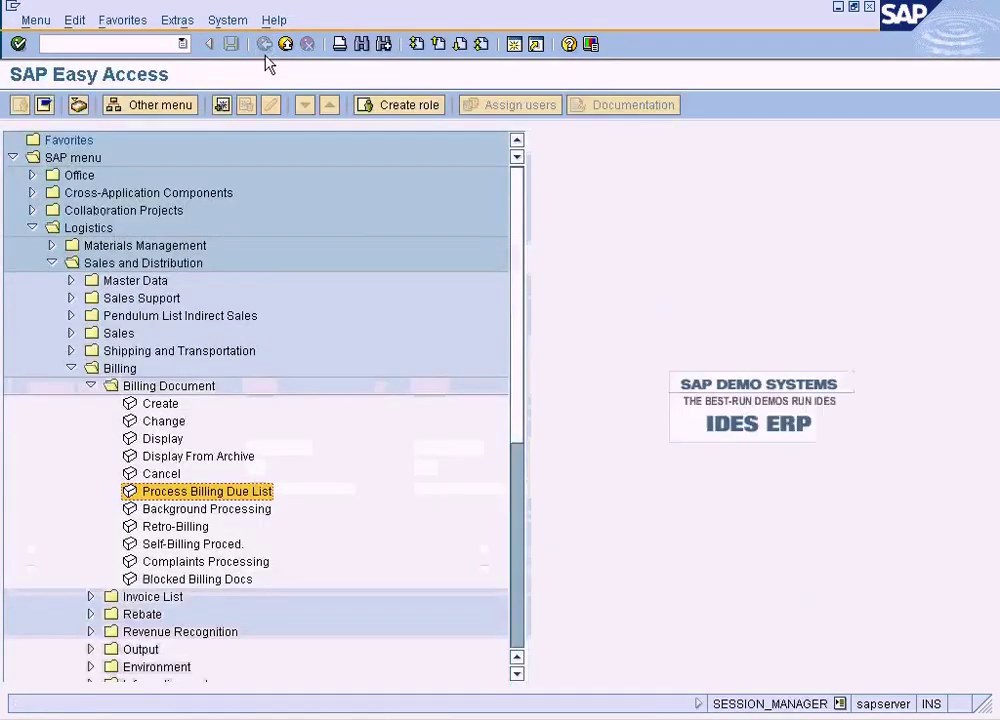
pyautogui.click(163, 405)
pyautogui.doubleClick(163, 405)
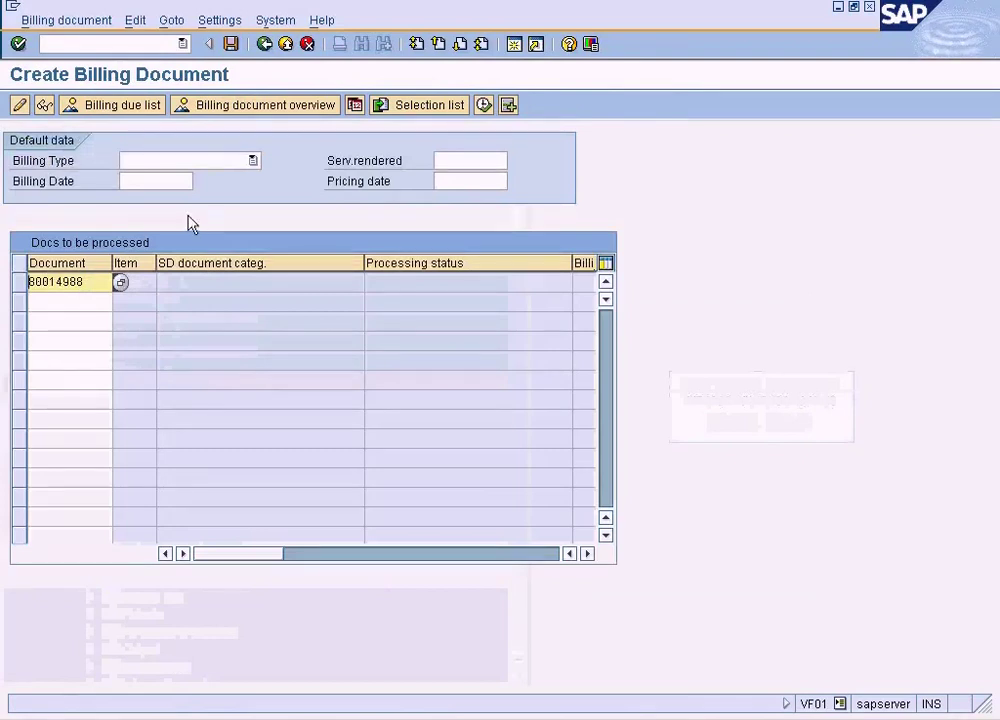
pyautogui.click(19, 105)
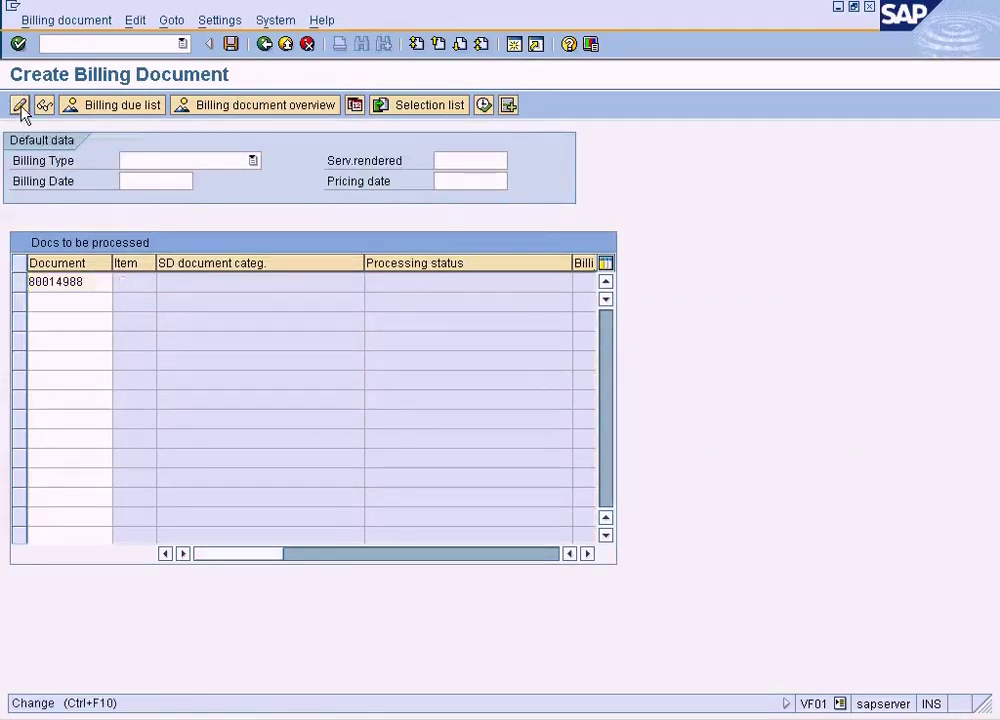
pyautogui.click(265, 45)
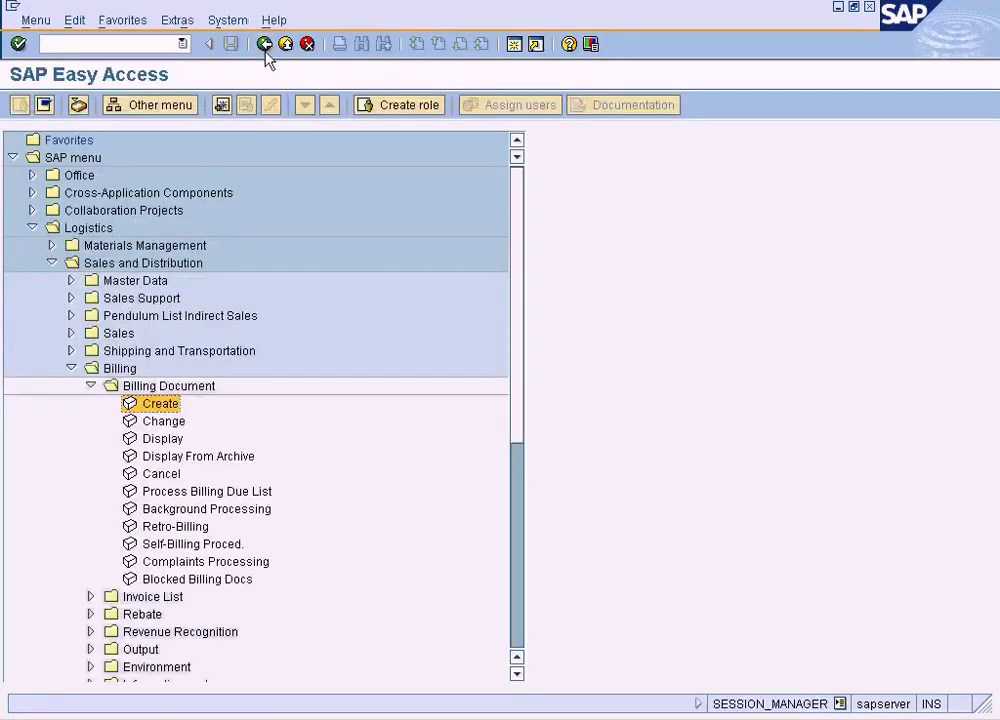
# Step: Open Create Billing Document and generate the F2 invoice overview for the prefilled delivery
pyautogui.doubleClick(158, 405)
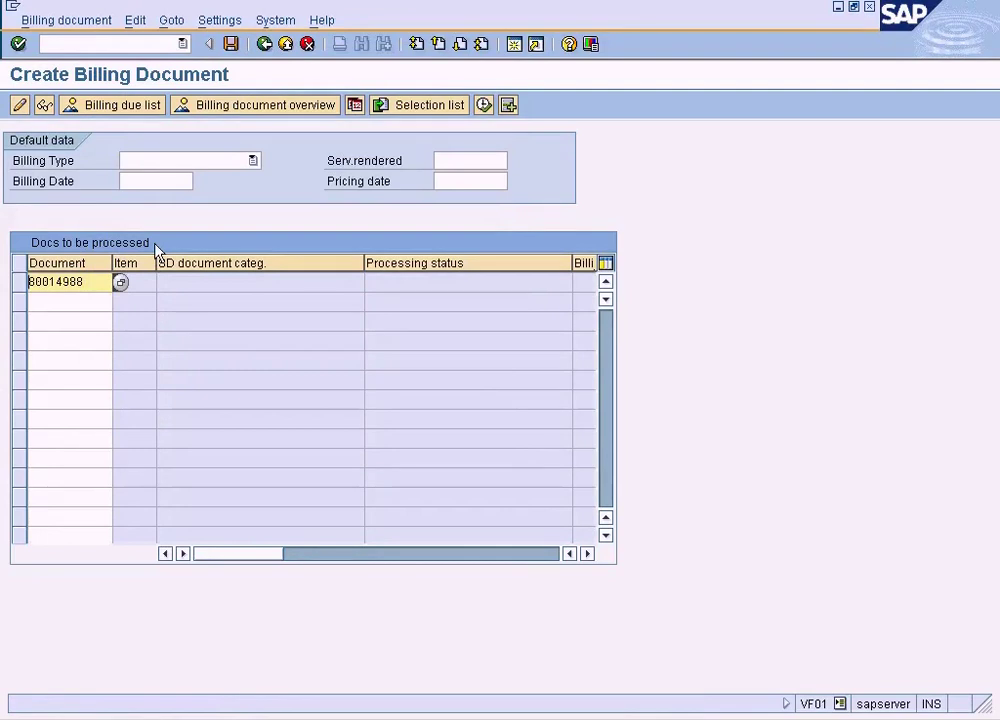
pyautogui.press('Return')
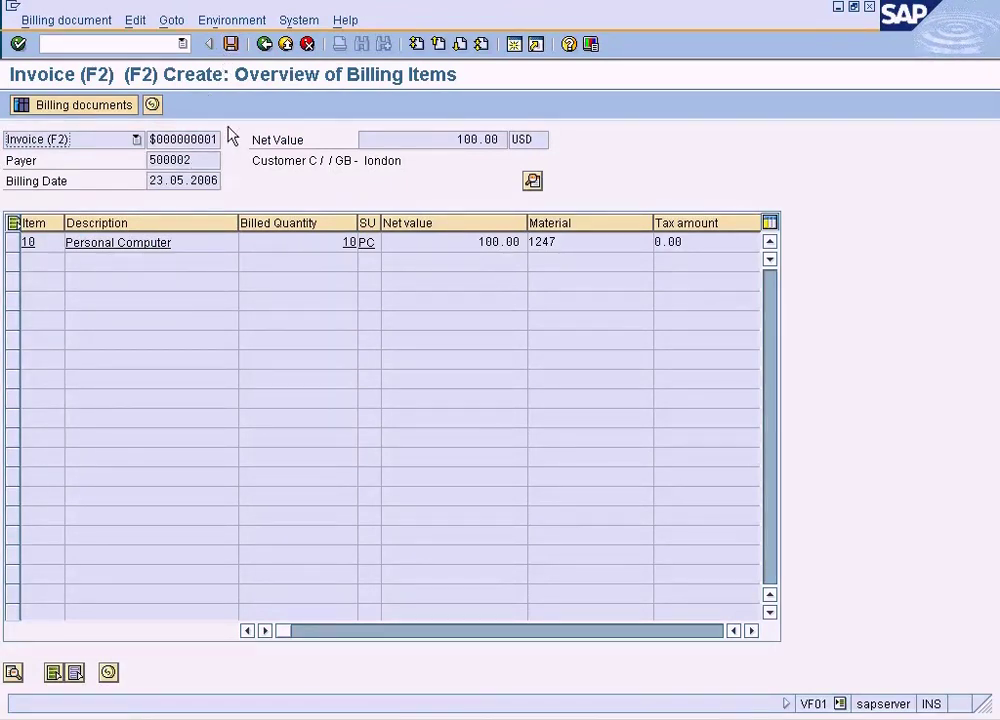
# Step: Examine all columns of the invoice's Personal Computer item, view its item data and return to the billing items overview
pyautogui.click(751, 631)
pyautogui.click(751, 631)
pyautogui.click(751, 631)
pyautogui.click(751, 631)
pyautogui.click(751, 631)
pyautogui.click(751, 631)
pyautogui.click(751, 631)
pyautogui.click(751, 631)
pyautogui.click(751, 631)
pyautogui.click(751, 631)
pyautogui.click(751, 631)
pyautogui.click(751, 631)
pyautogui.click(751, 631)
pyautogui.click(751, 631)
pyautogui.click(751, 631)
pyautogui.click(751, 631)
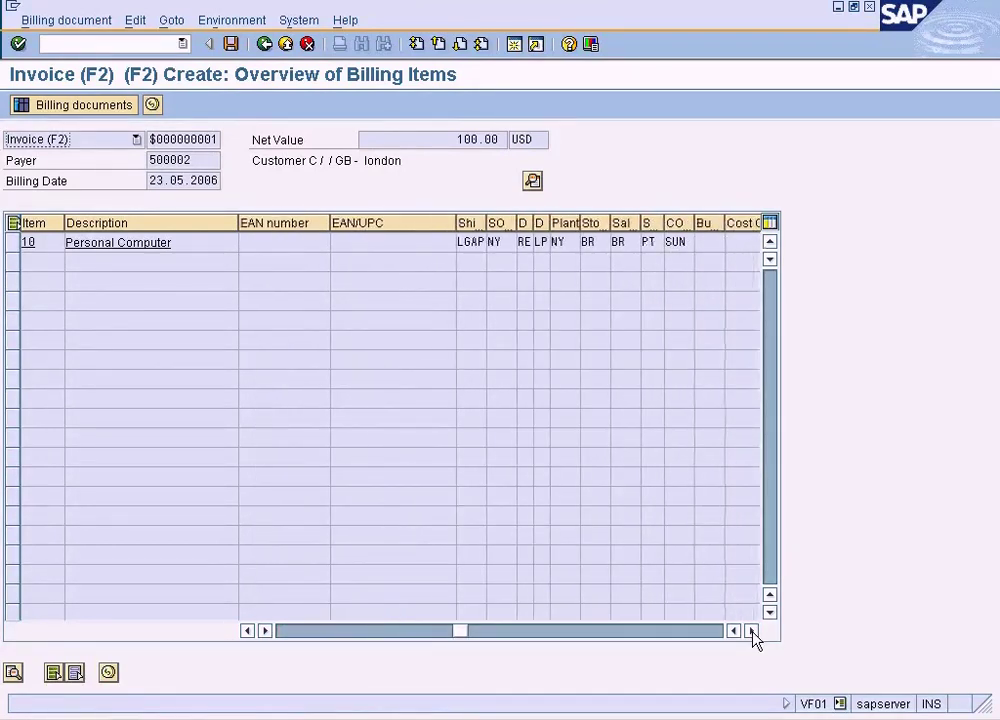
pyautogui.click(751, 631)
pyautogui.moveTo(357, 637); pyautogui.dragTo(262, 633)
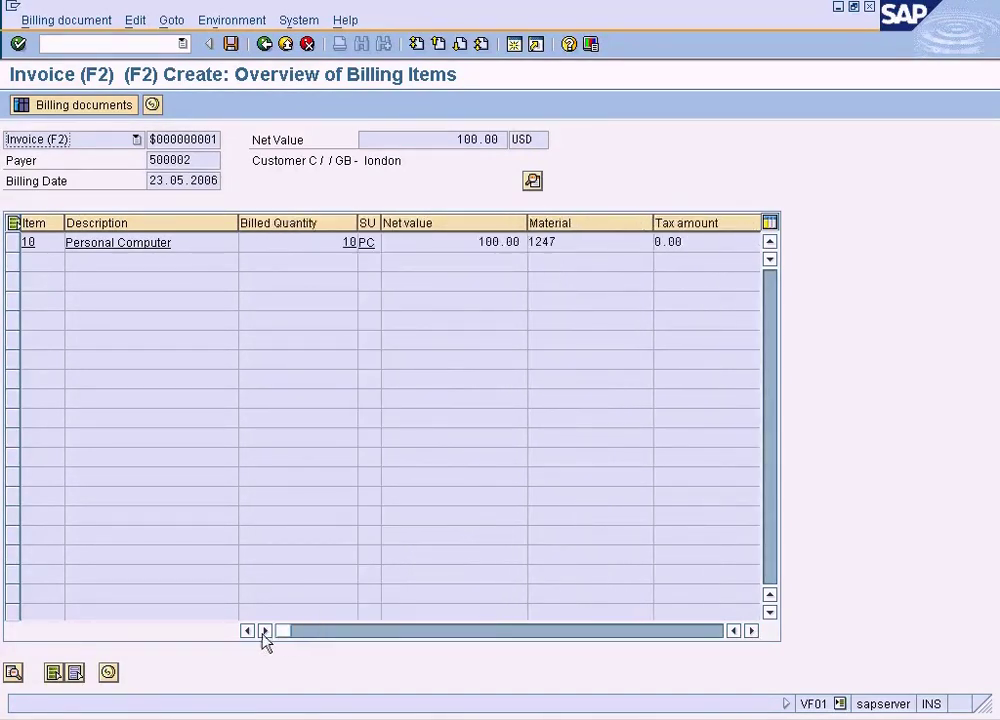
pyautogui.doubleClick(318, 243)
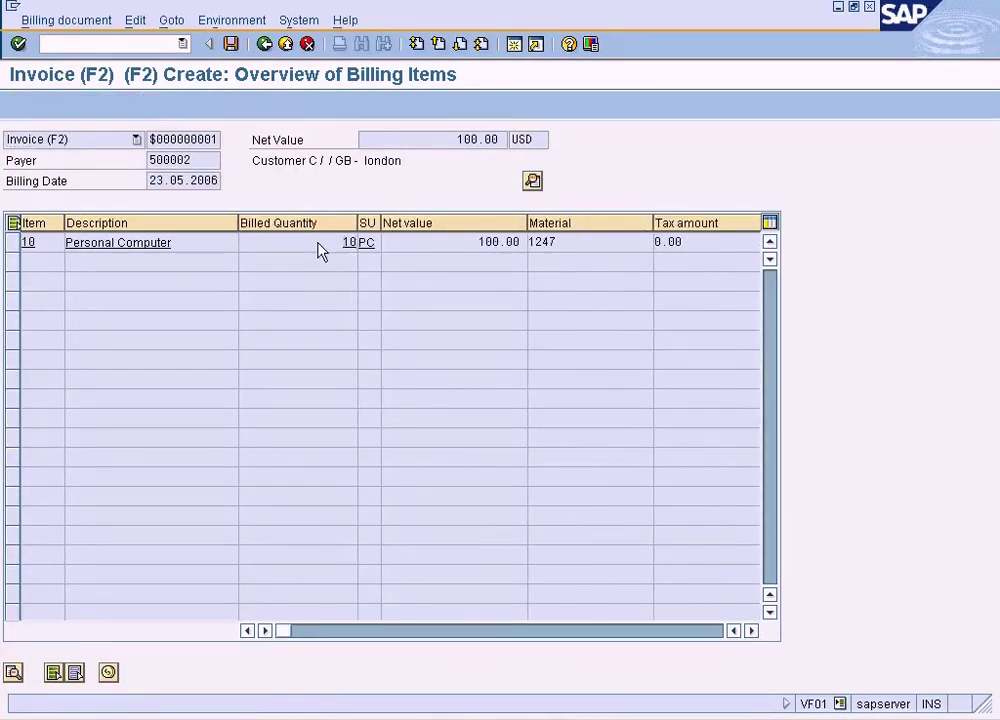
pyautogui.click(264, 45)
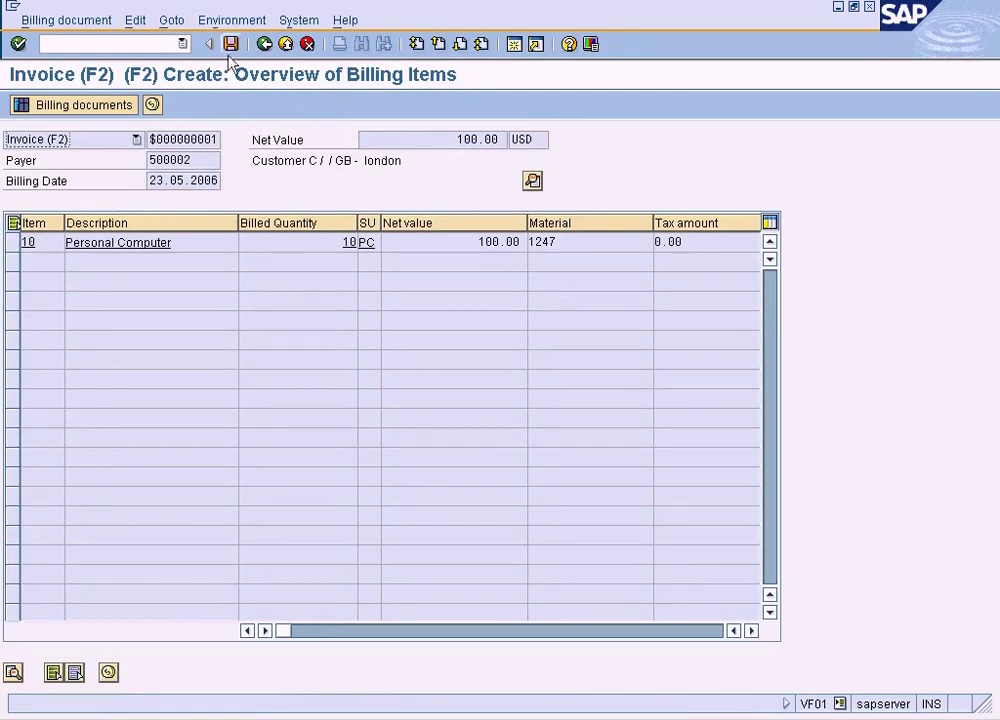
# Step: Save the F2 invoice for the delivery
pyautogui.click(231, 20)
pyautogui.moveTo(174, 21)
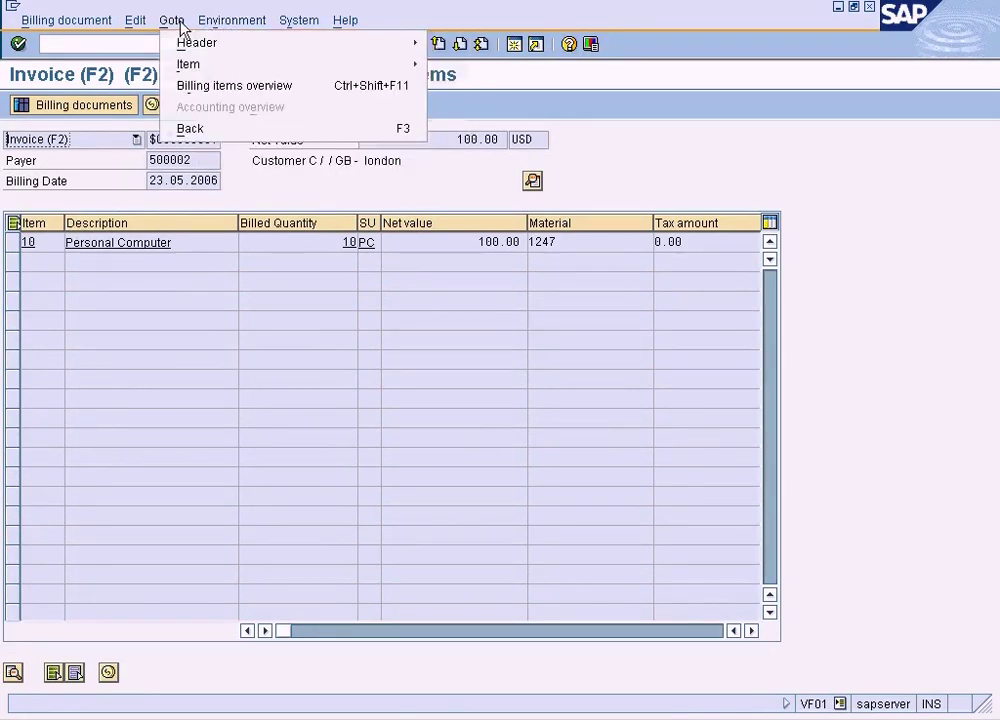
pyautogui.moveTo(135, 20)
pyautogui.click(330, 183)
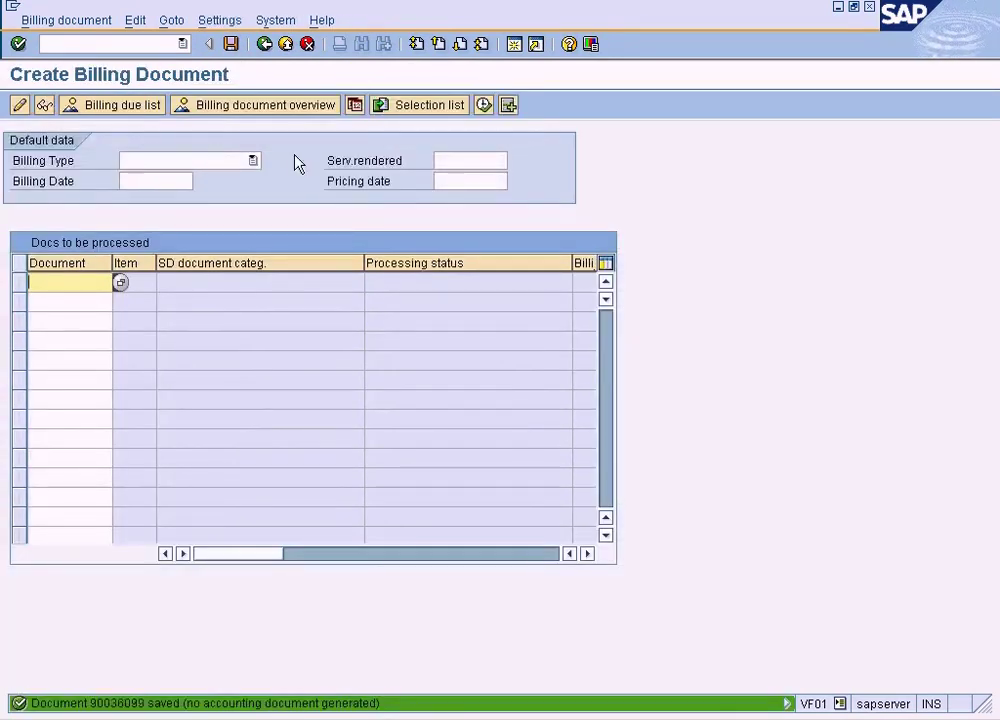
# Step: View the long text of the save message in the Performance Assistant and close it
pyautogui.doubleClick(190, 705)
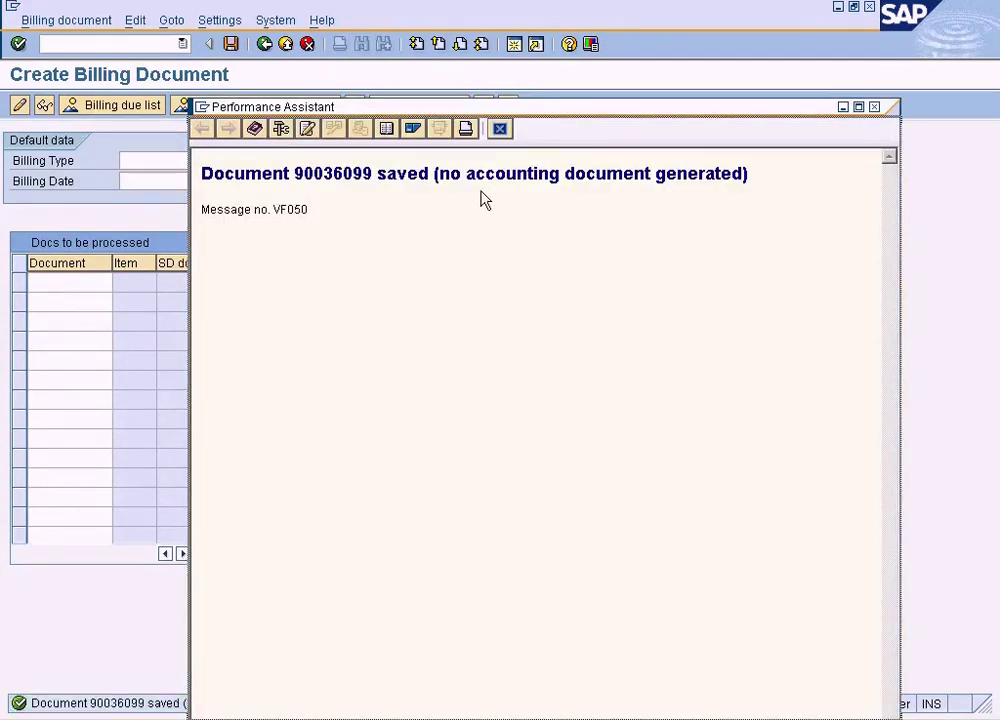
pyautogui.doubleClick(336, 173)
pyautogui.click(499, 128)
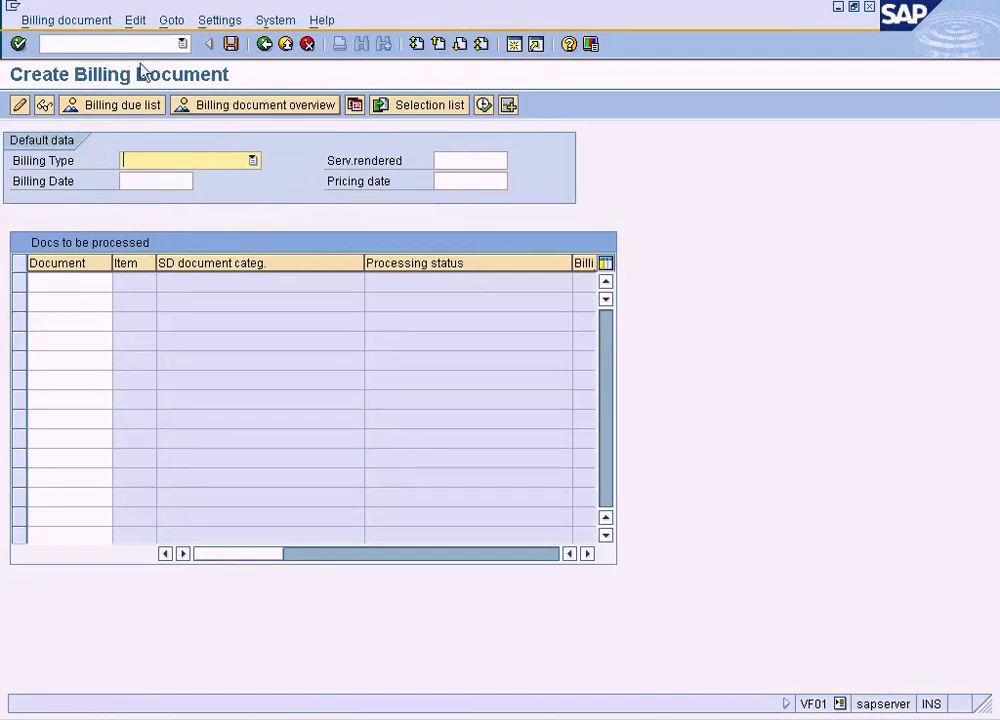
pyautogui.click(79, 24)
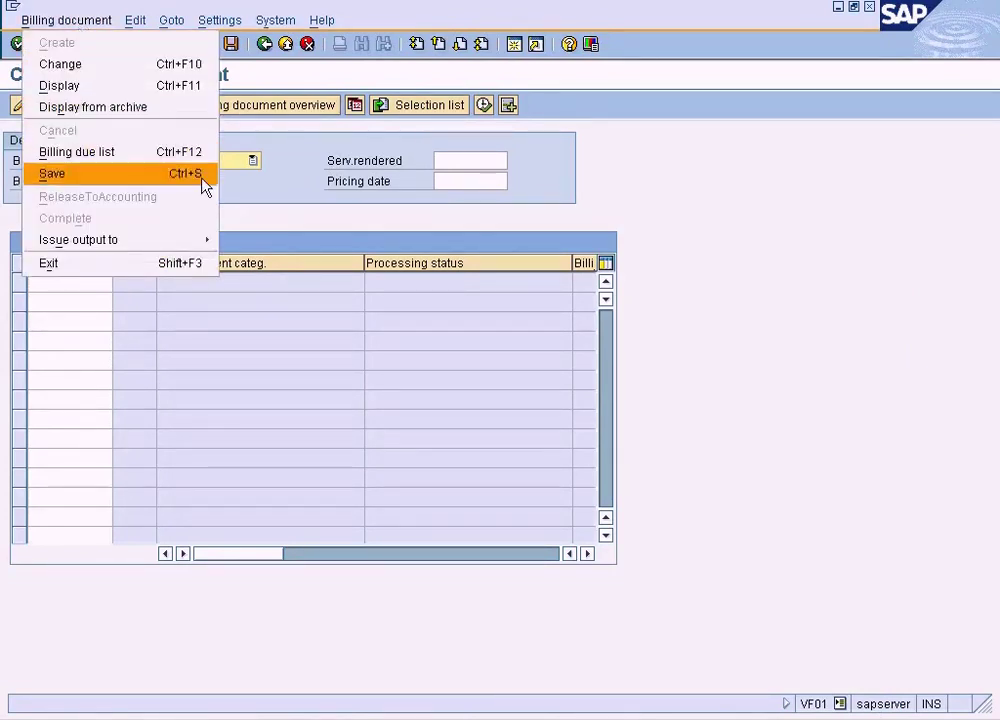
pyautogui.click(250, 205)
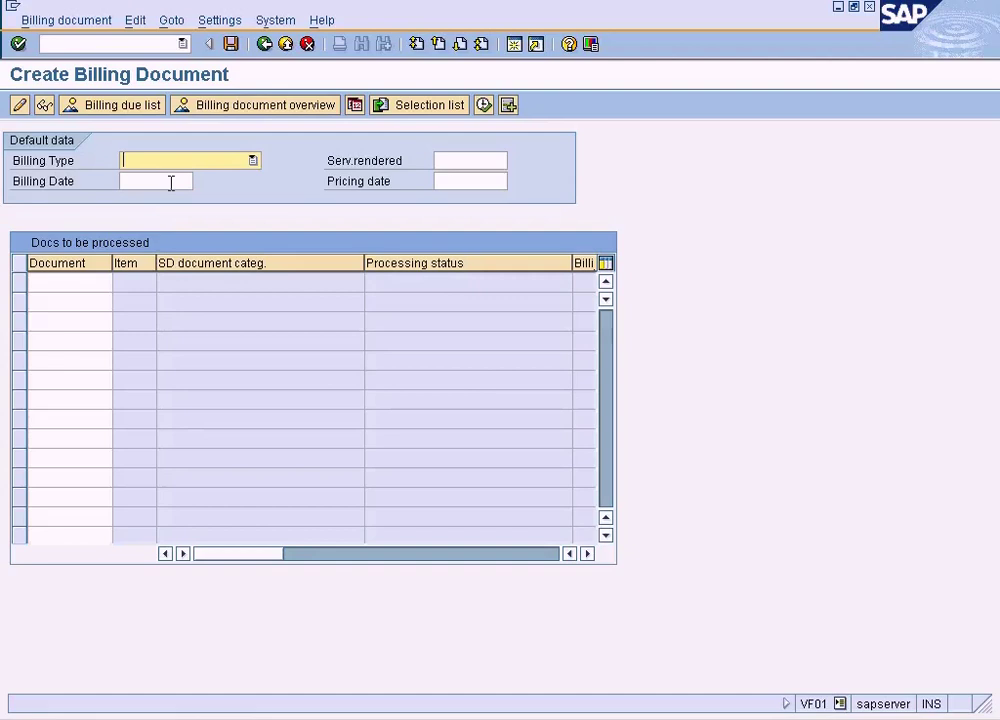
# Step: Open the saved F2 invoice in Change Billing Document and check its accounting document, then look at the available billing document functions
pyautogui.click(20, 105)
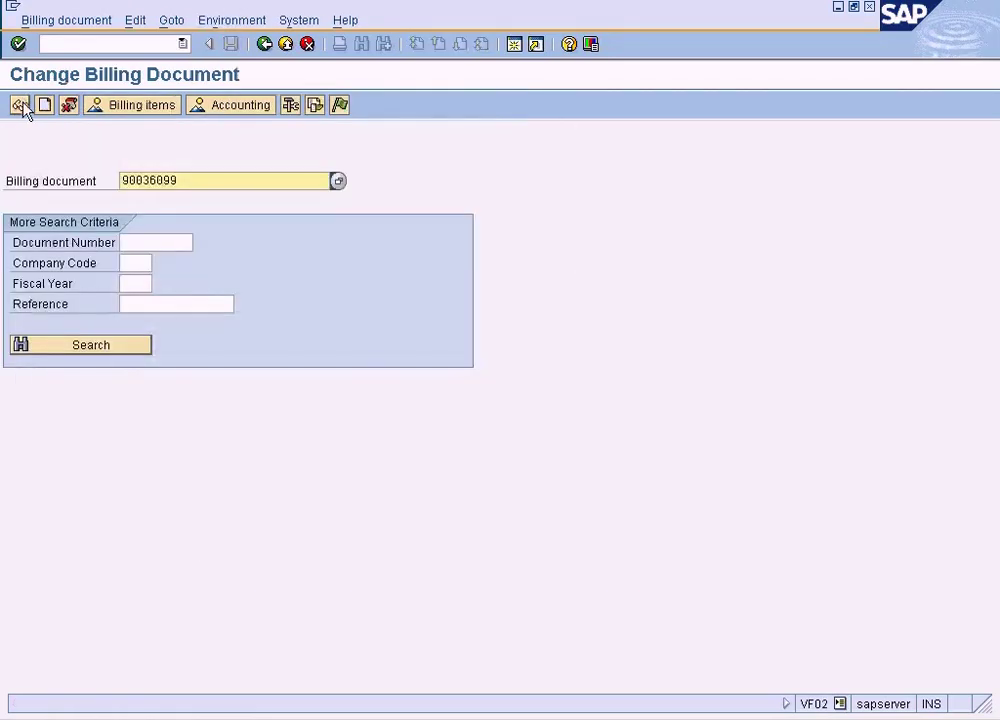
pyautogui.press('Return')
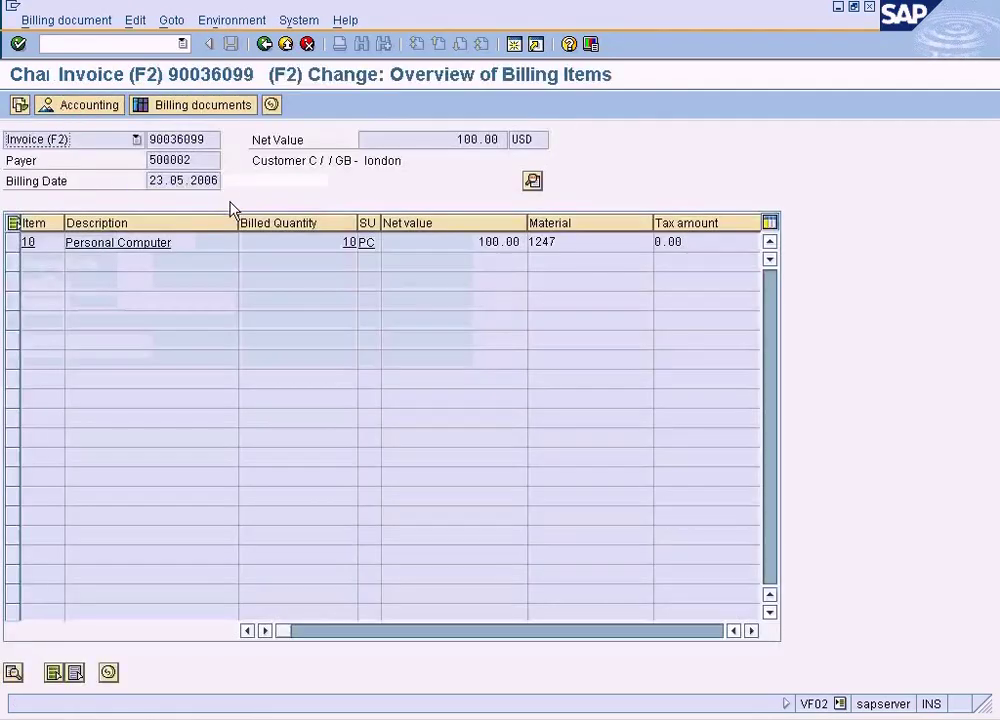
pyautogui.click(104, 108)
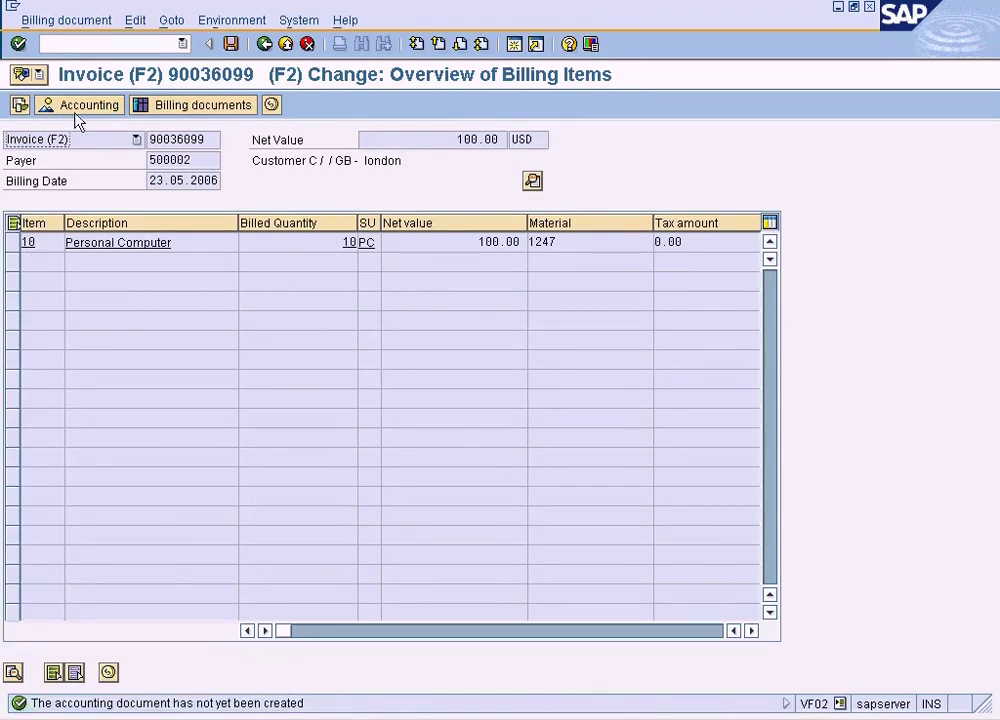
pyautogui.click(98, 22)
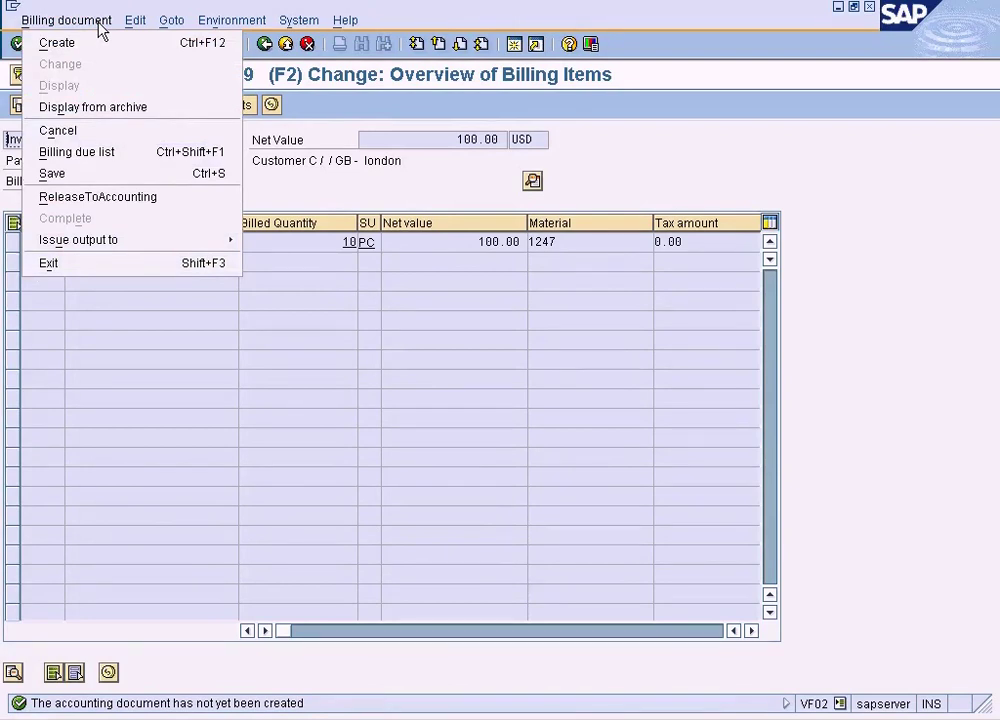
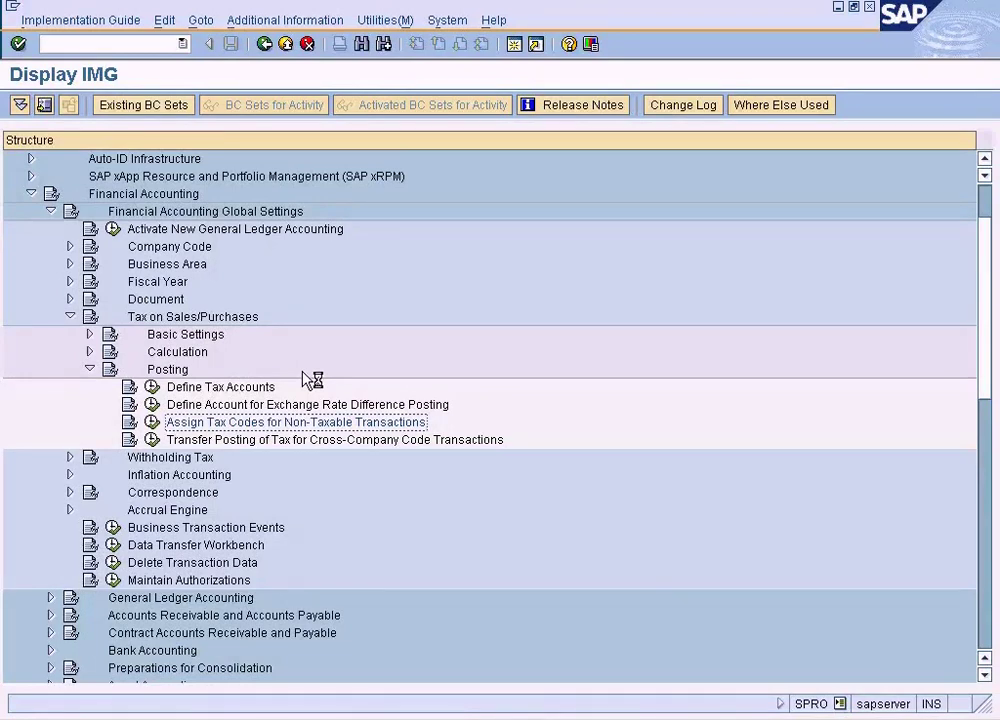
# Step: Return to the Change Billing Document window, display the invoice and view the pricing conditions of its Personal Computer item
pyautogui.click(262, 705)
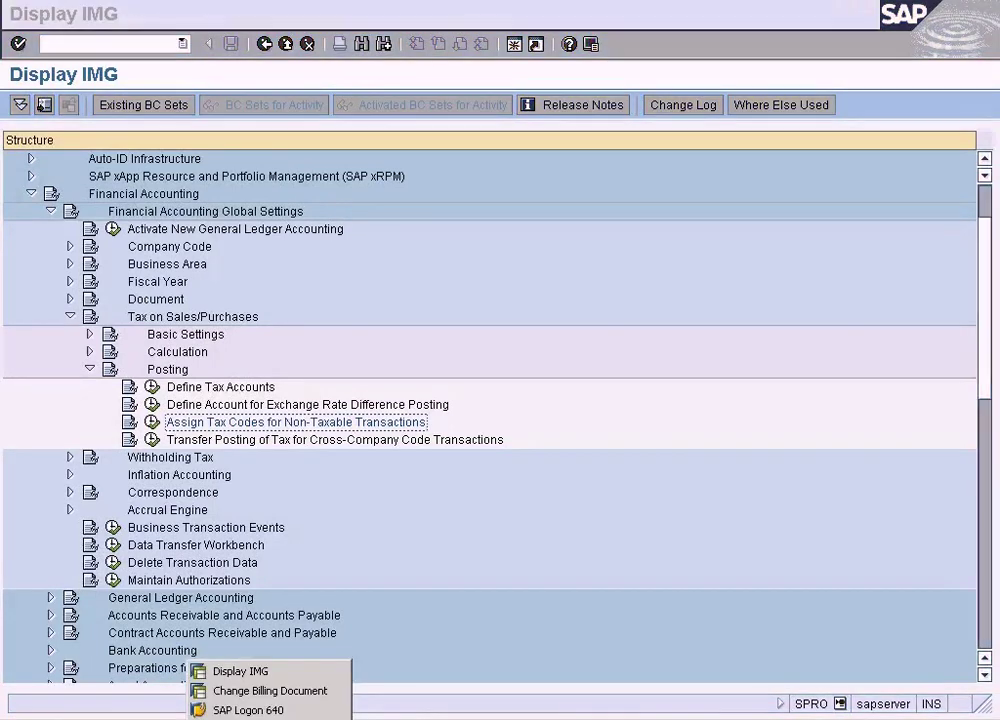
pyautogui.click(268, 691)
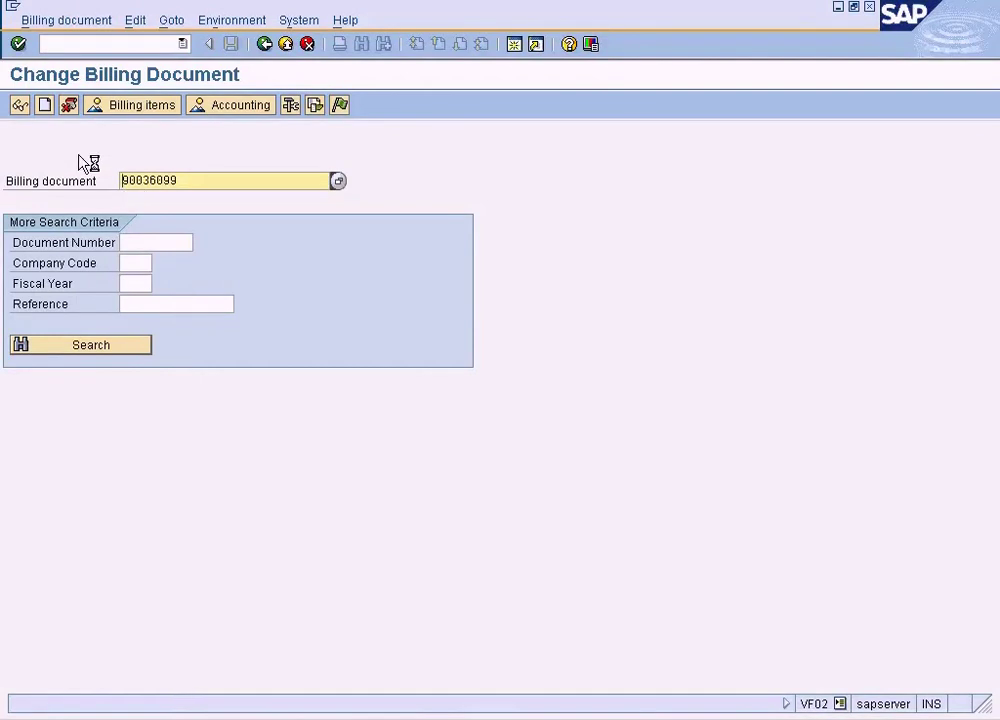
pyautogui.click(20, 105)
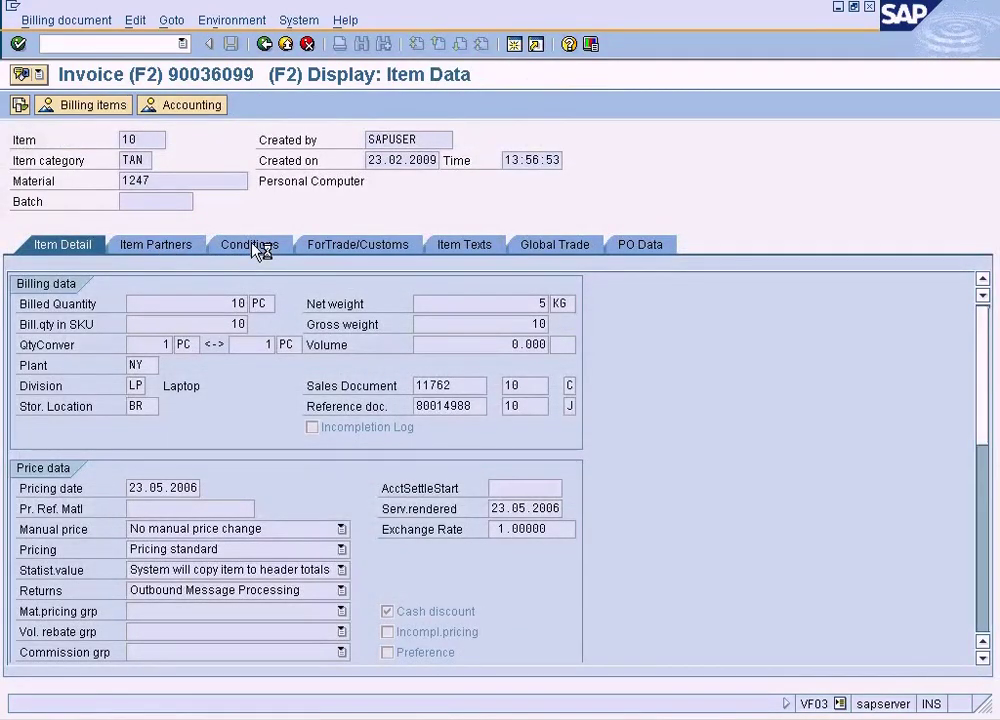
pyautogui.click(258, 246)
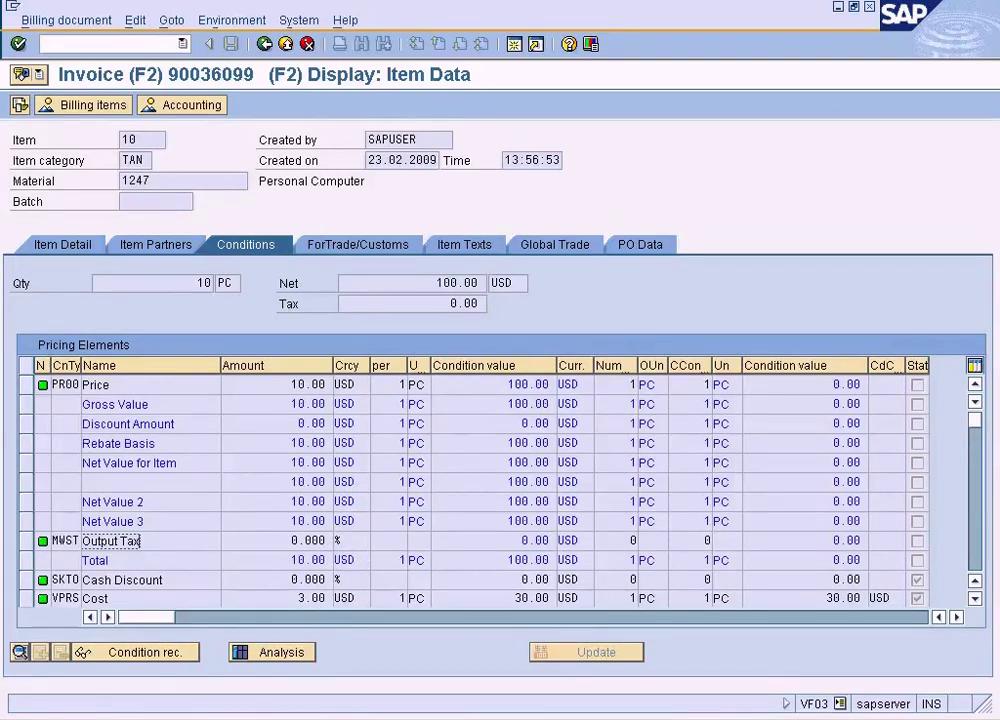
# Step: In the Display IMG window, open Assign Tax Codes for Non-Taxable Transactions under Tax on Sales/Purchases, Posting, and position to company code SUN
pyautogui.click(205, 714)
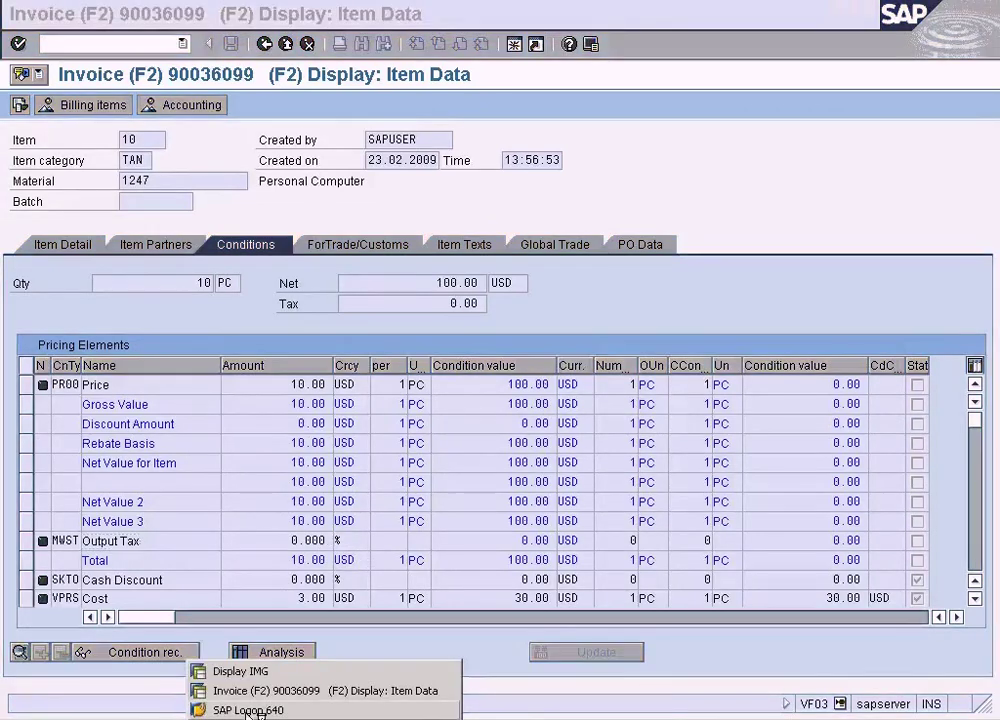
pyautogui.click(222, 668)
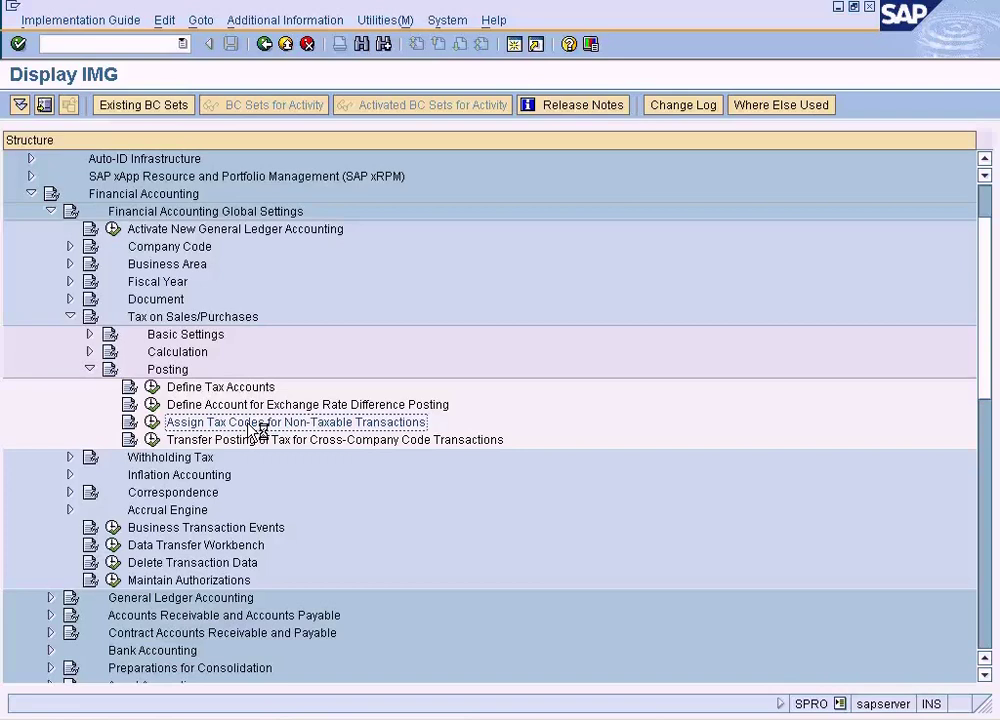
pyautogui.click(104, 194)
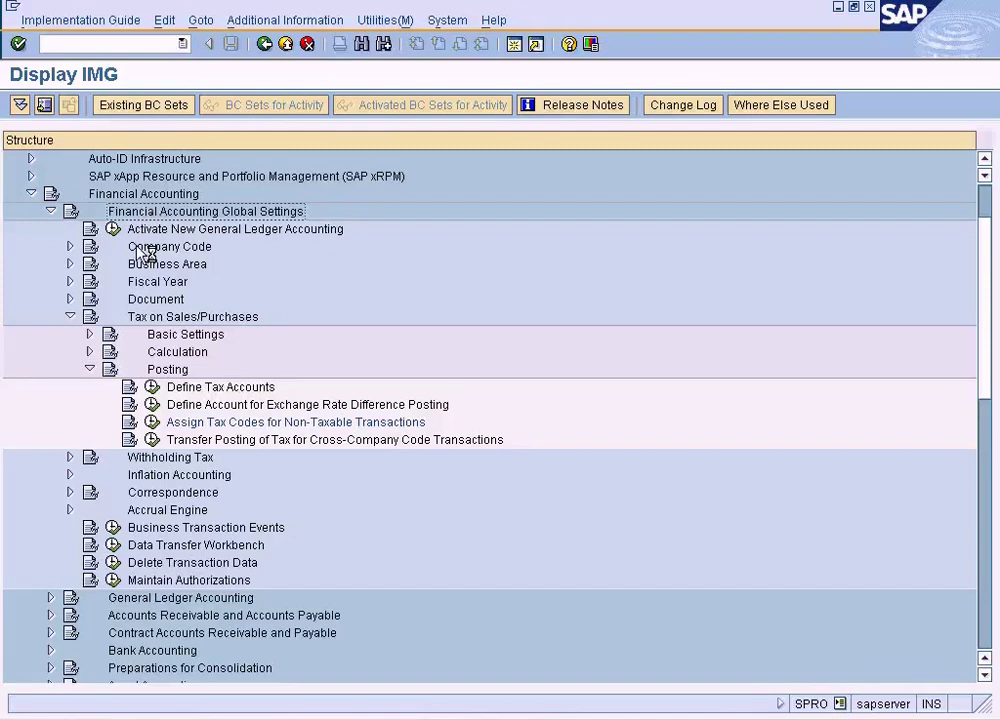
pyautogui.click(139, 318)
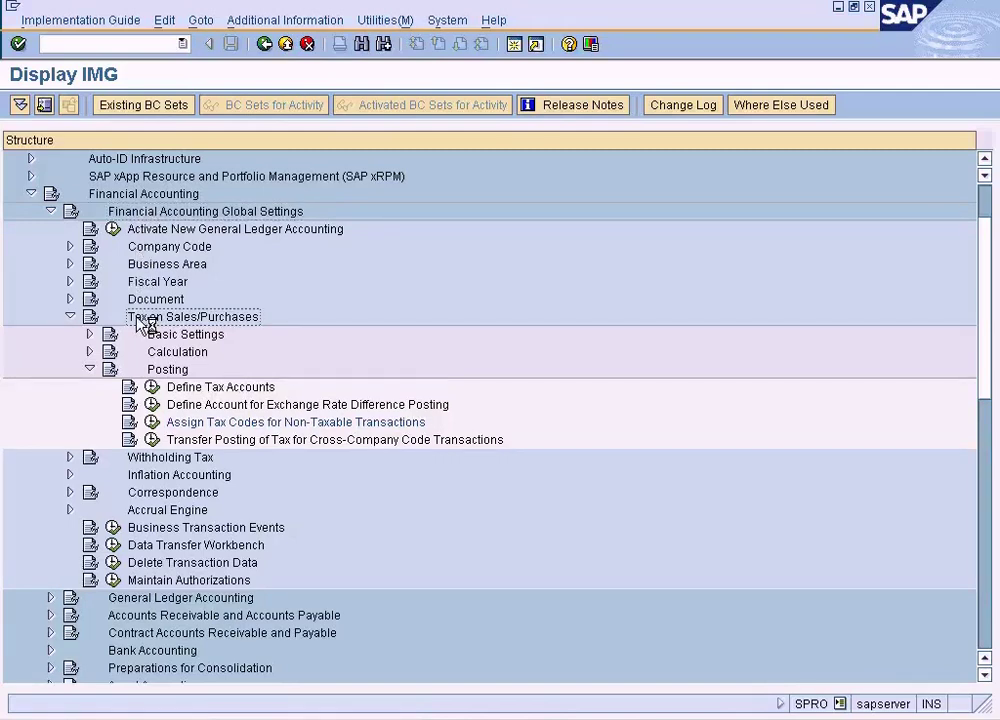
pyautogui.click(270, 422)
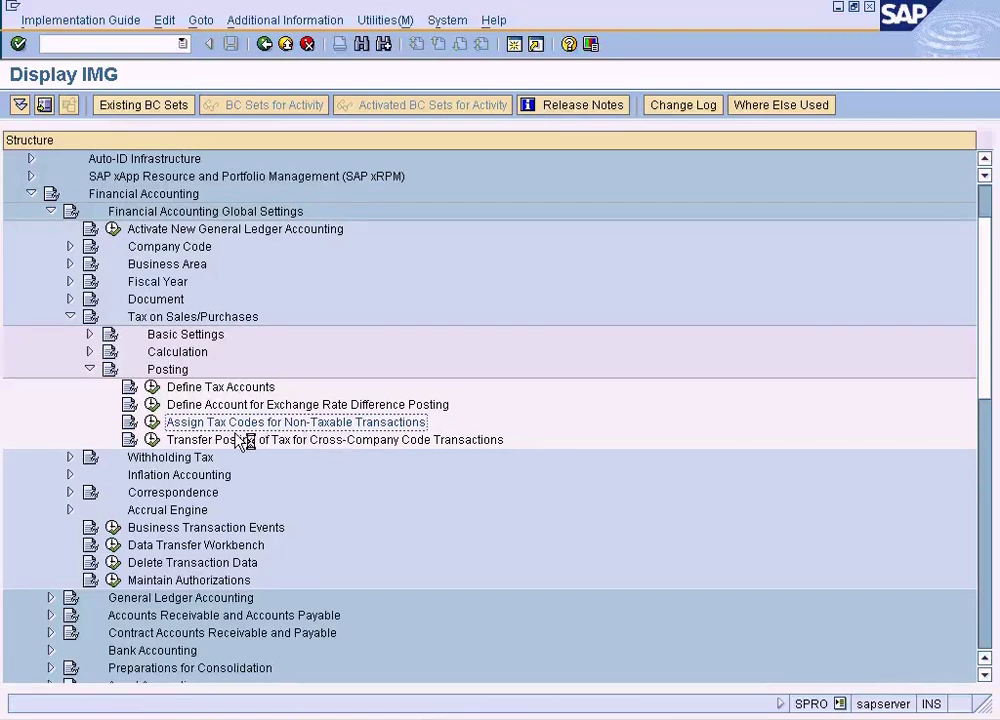
pyautogui.click(152, 422)
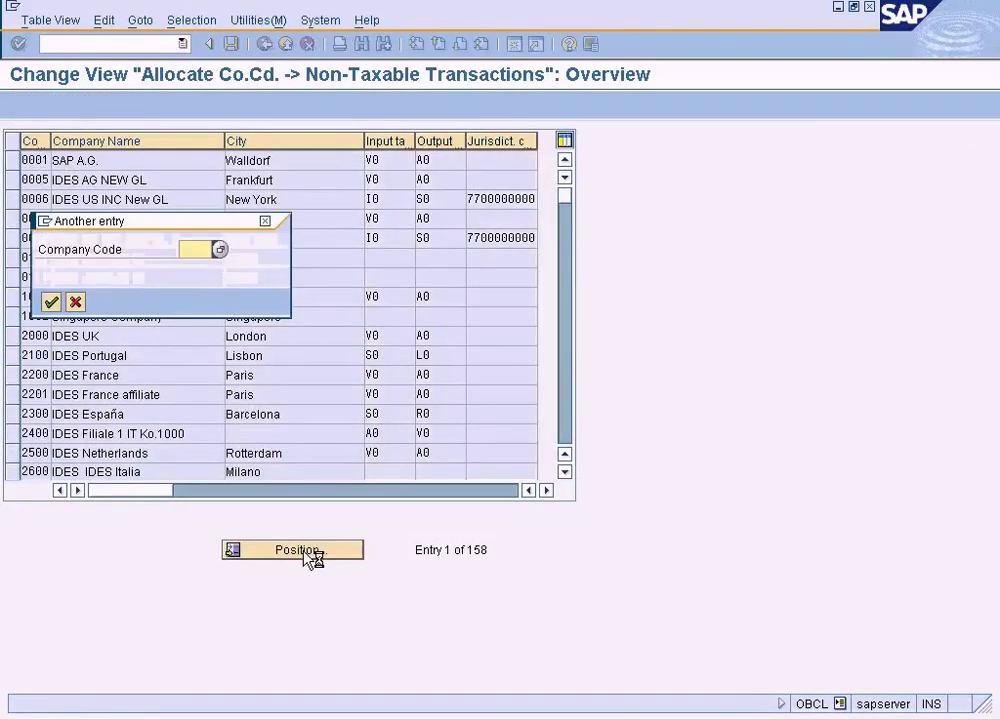
pyautogui.write('sun')
pyautogui.press('Return')
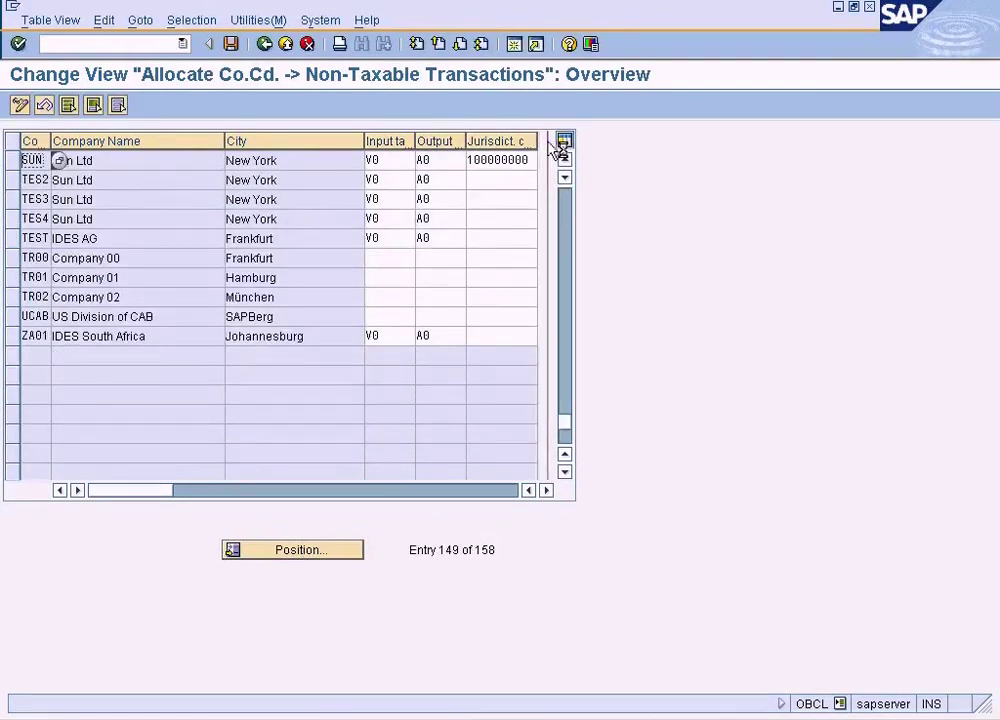
# Step: Clear the jurisdiction code of company code SUN and check its input and output tax codes
pyautogui.moveTo(541, 163); pyautogui.dragTo(455, 160)
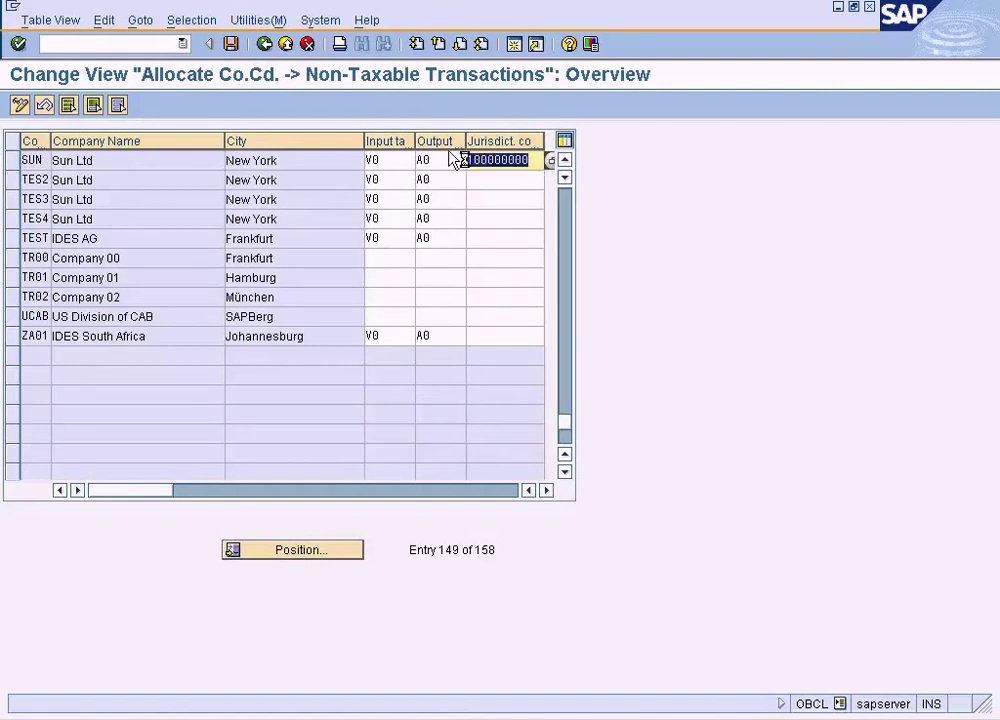
pyautogui.press('Delete')
pyautogui.press('Return')
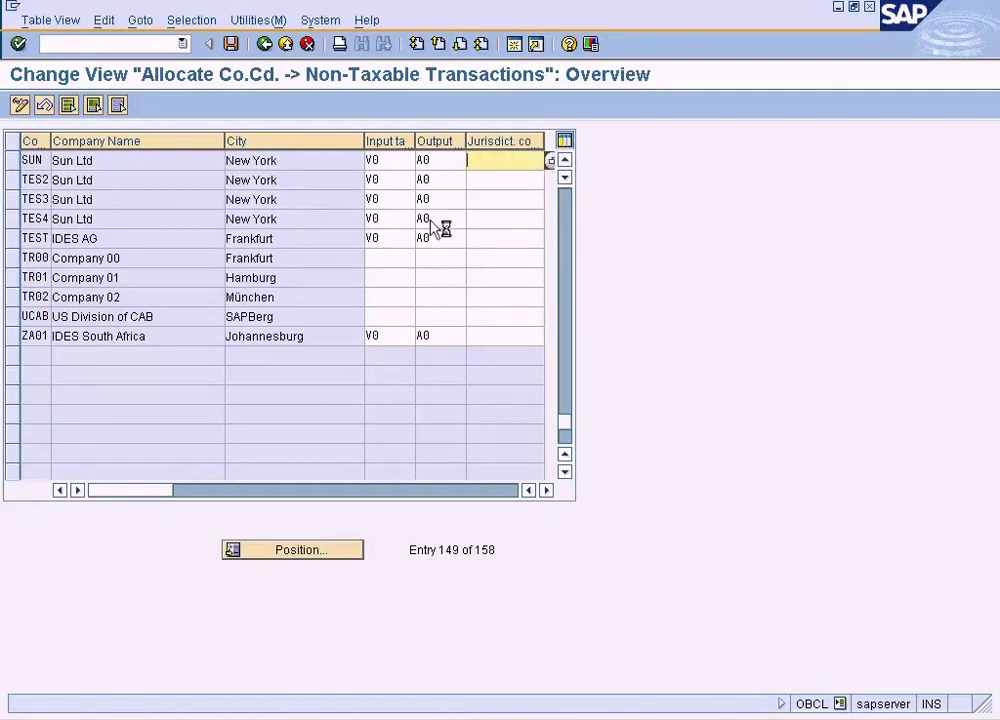
pyautogui.click(403, 163)
pyautogui.click(449, 165)
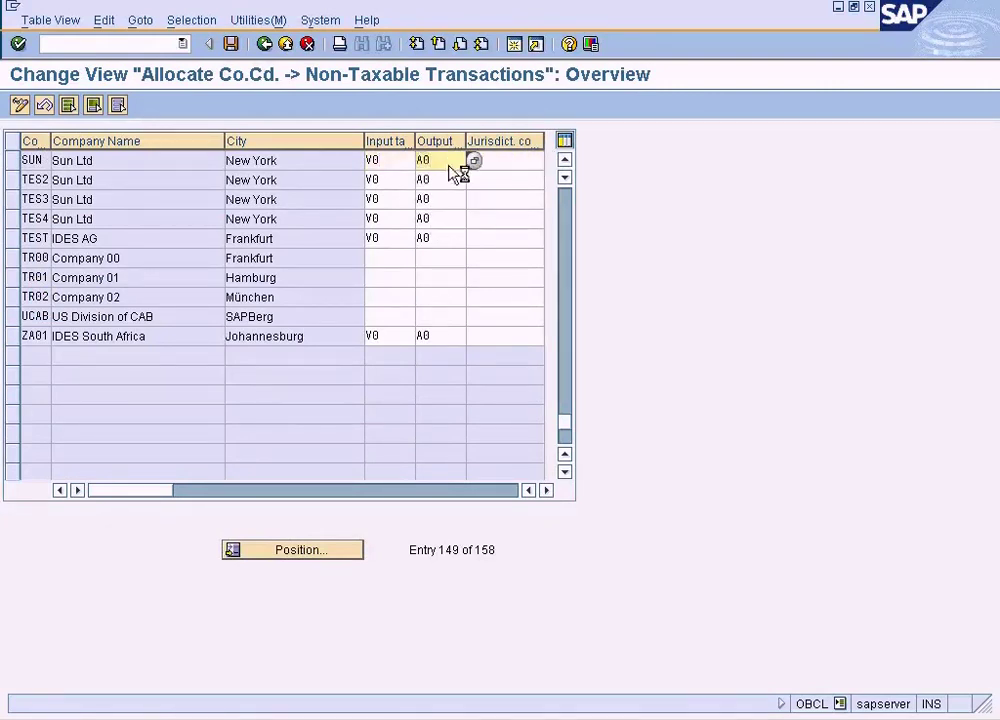
pyautogui.moveTo(424, 142); pyautogui.dragTo(425, 190)
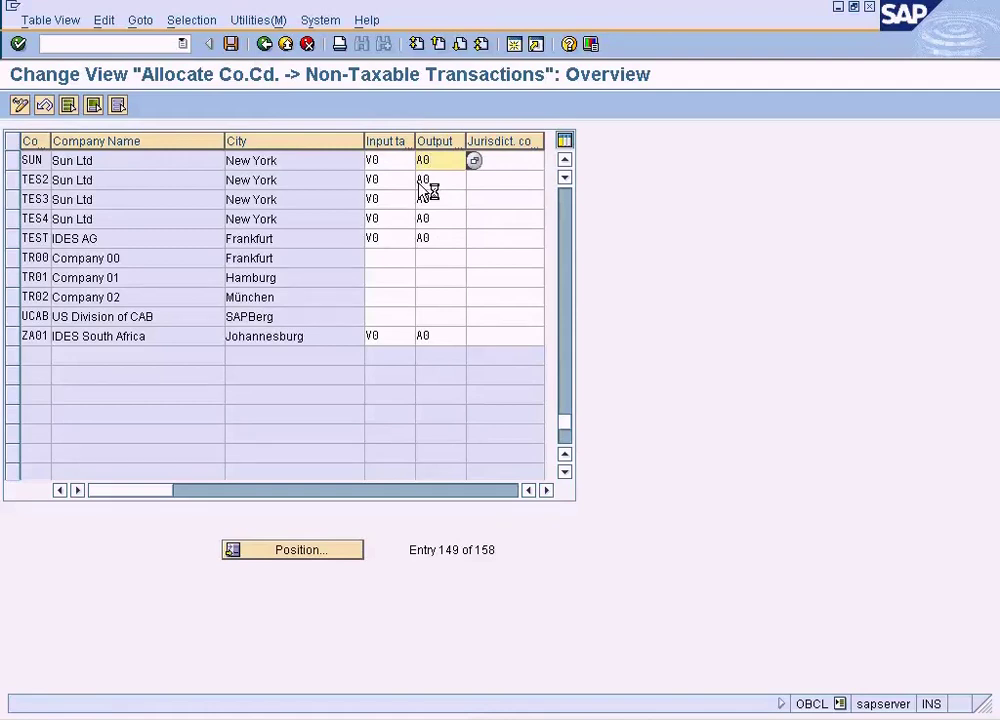
pyautogui.click(401, 167)
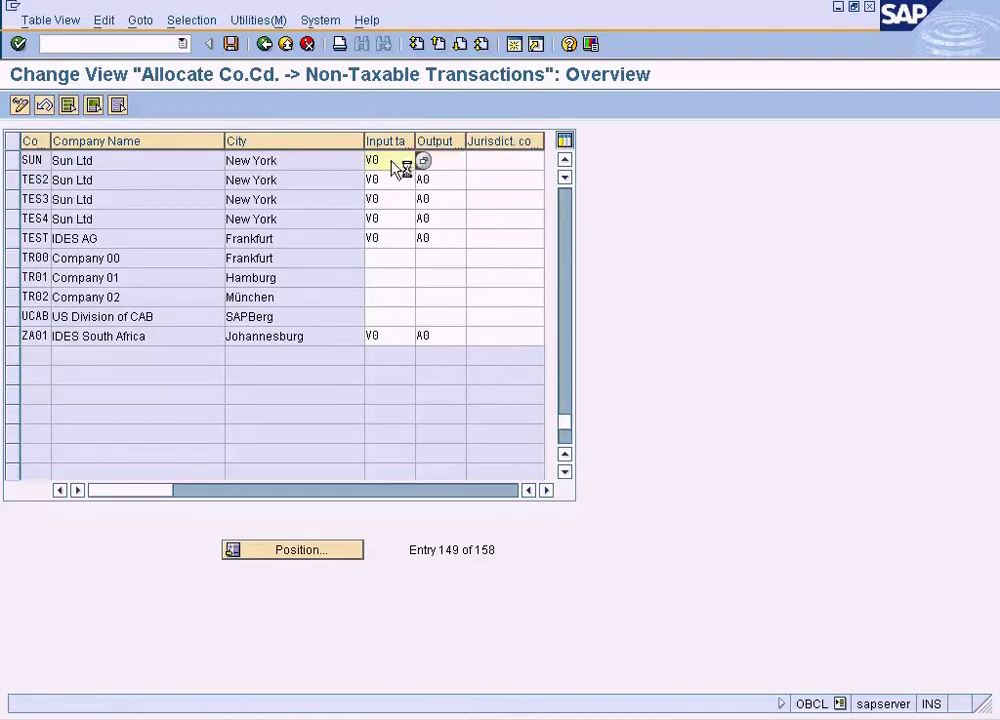
pyautogui.click(452, 168)
# Step: Assign jurisdiction code 100000000, the state-level sample entry, to company code SUN, saving the assignment before returning to the IMG
pyautogui.press('Tab')
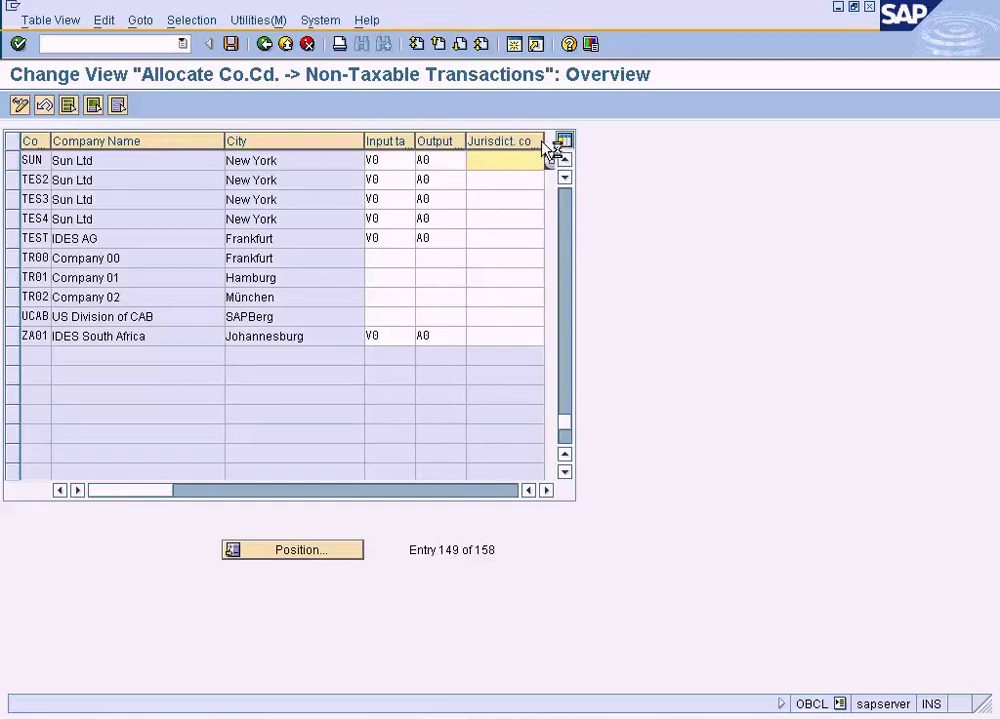
pyautogui.click(551, 164)
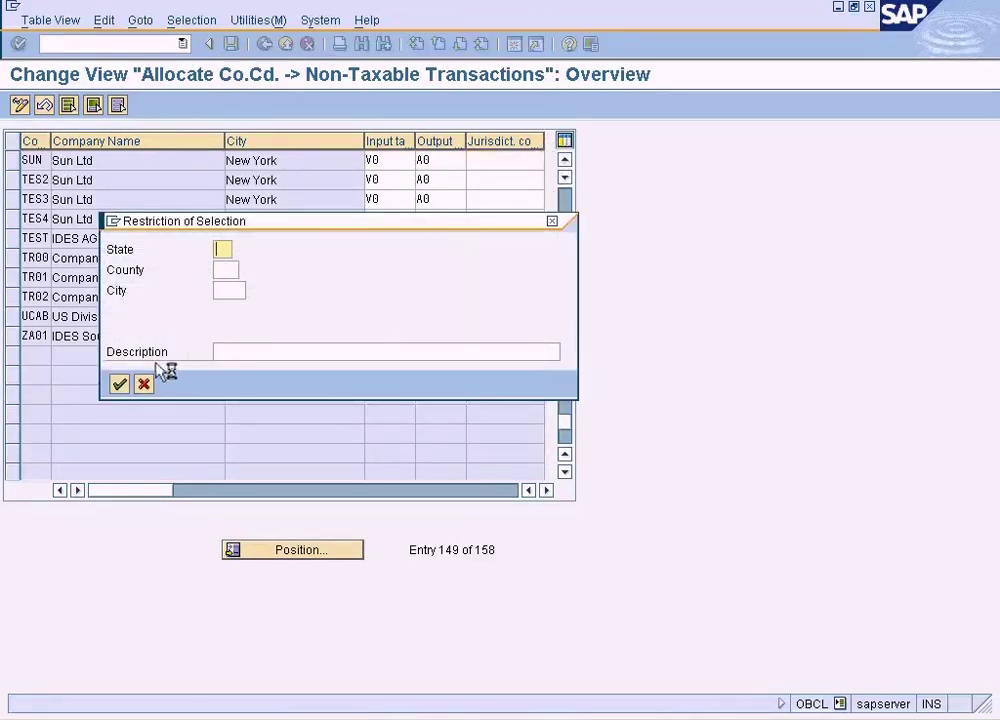
pyautogui.click(119, 384)
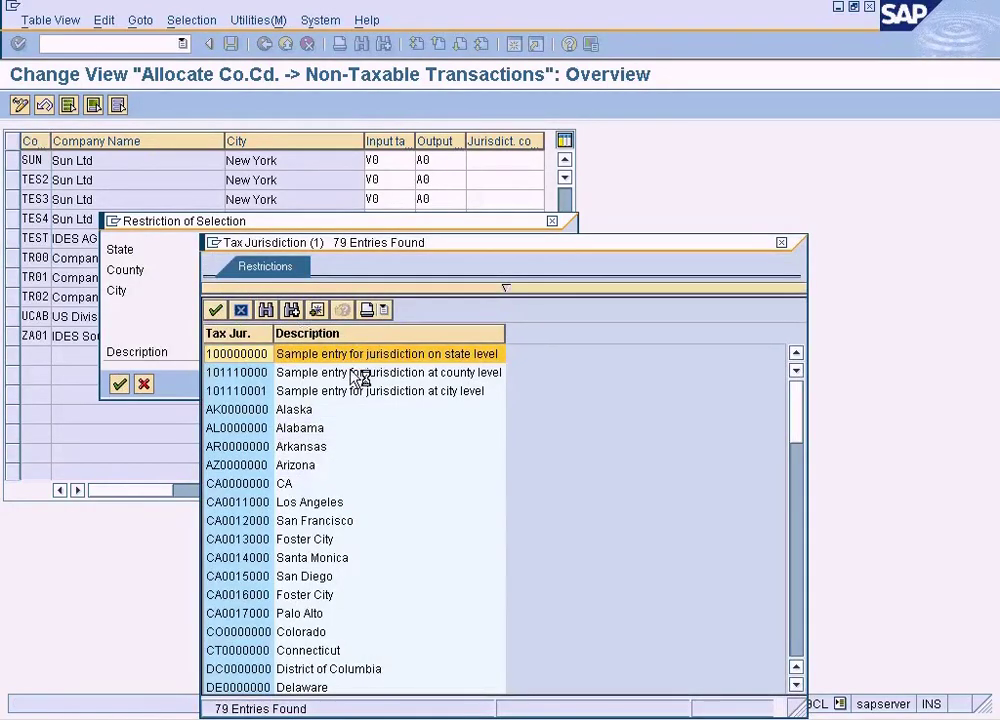
pyautogui.click(303, 411)
pyautogui.click(306, 429)
pyautogui.click(301, 450)
pyautogui.click(302, 466)
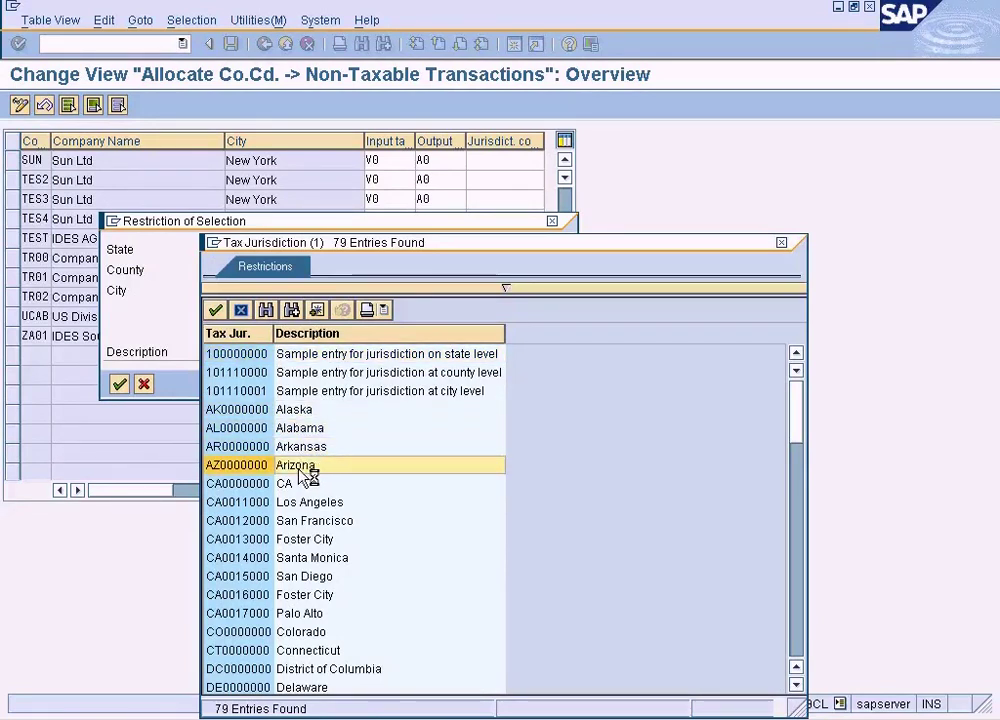
pyautogui.click(250, 429)
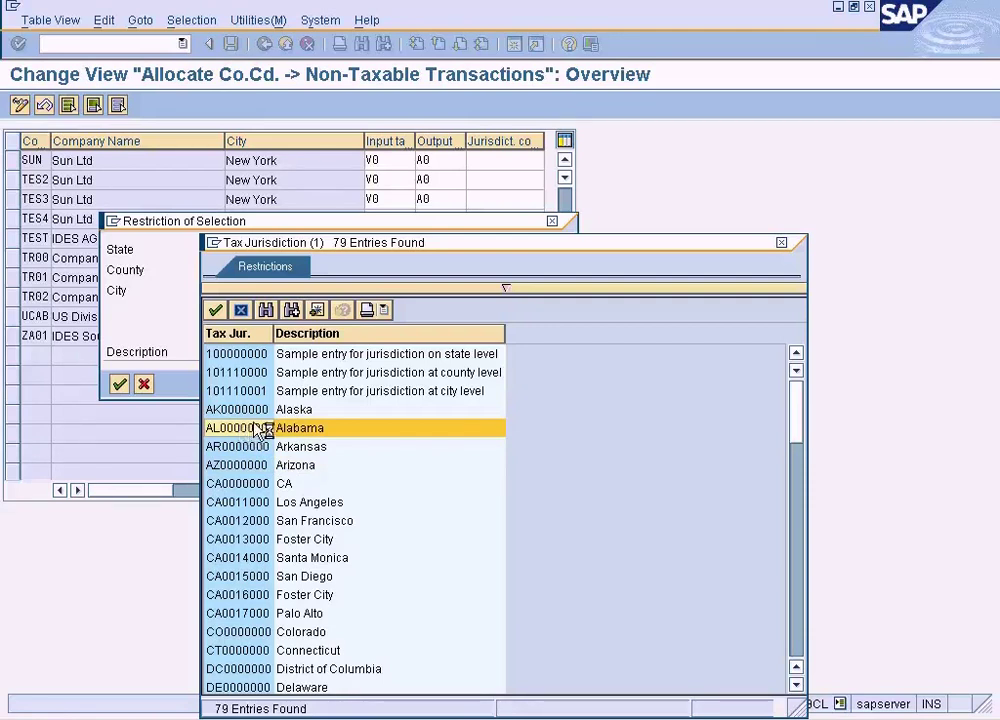
pyautogui.click(260, 410)
pyautogui.click(262, 448)
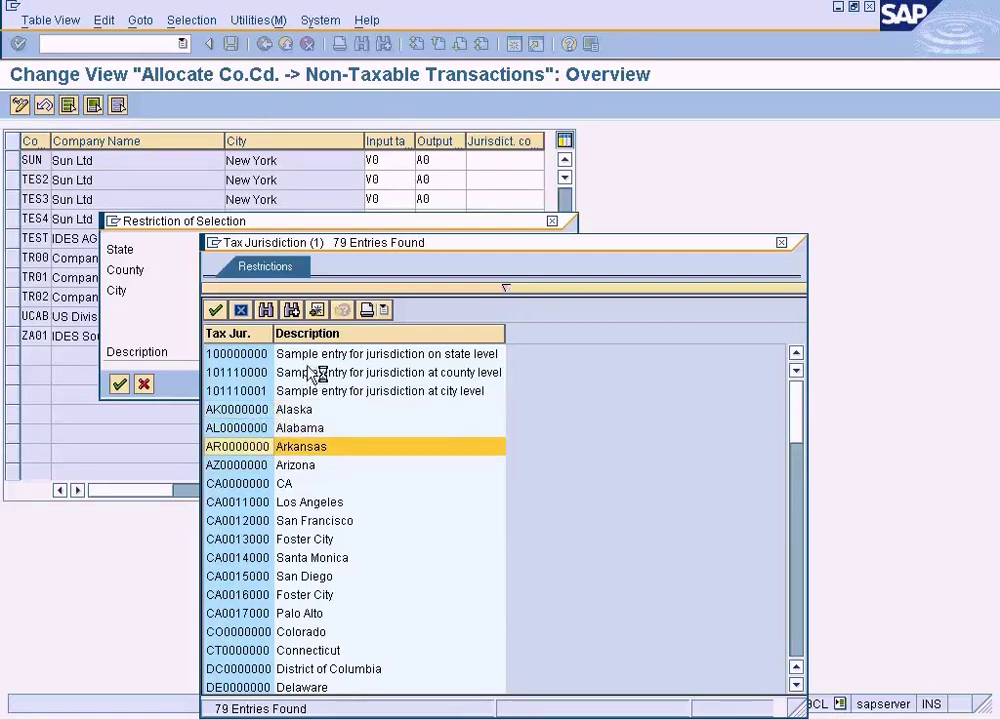
pyautogui.doubleClick(318, 360)
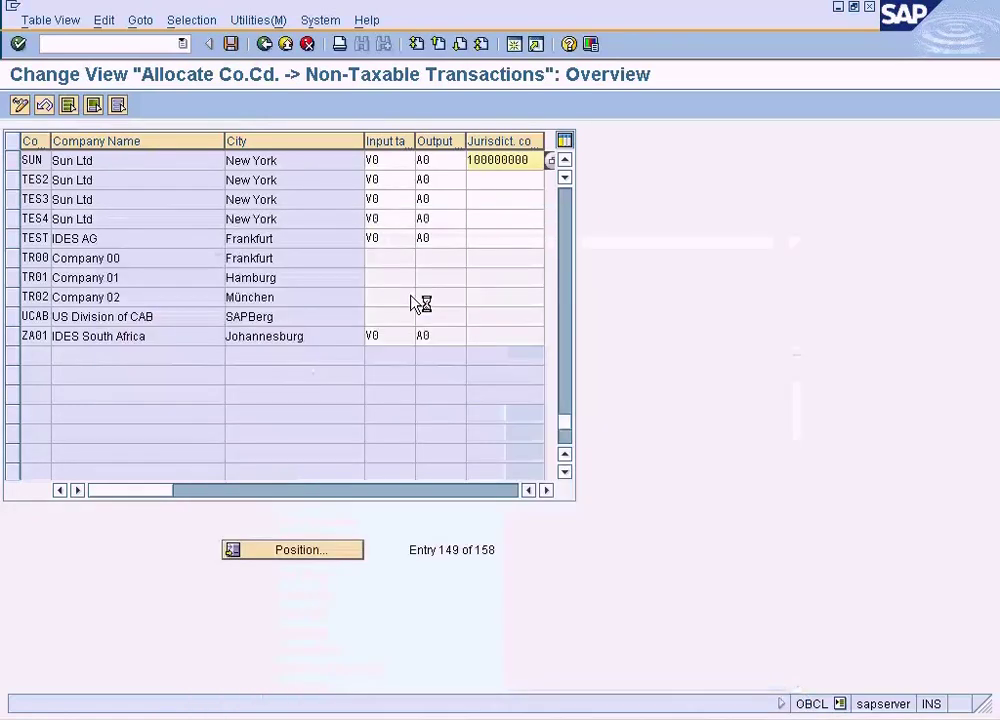
pyautogui.click(231, 44)
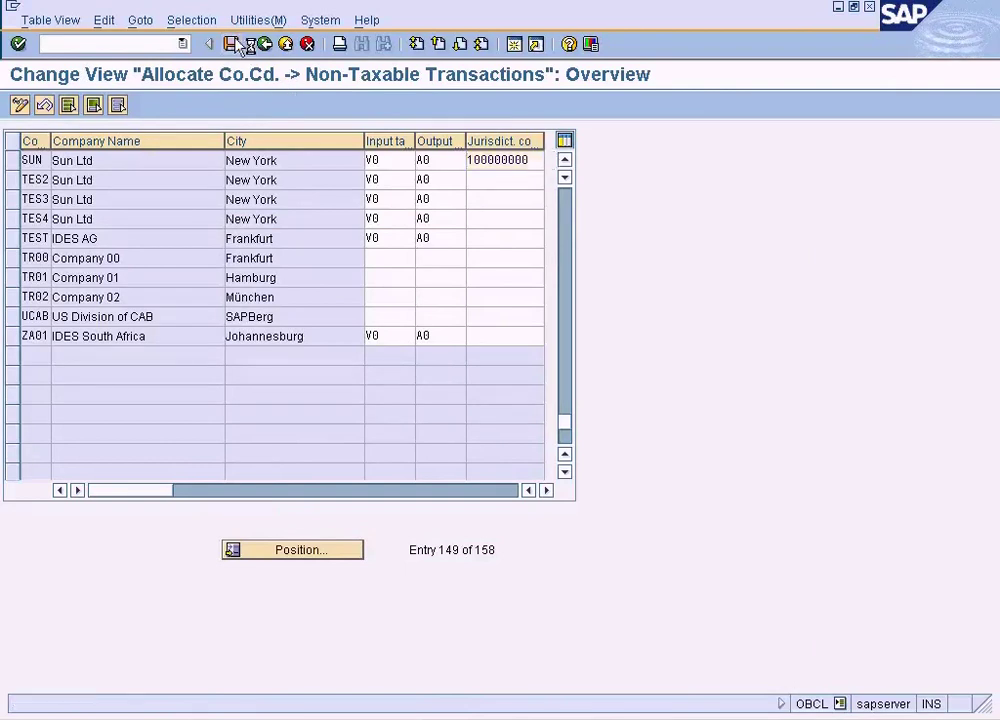
pyautogui.click(264, 44)
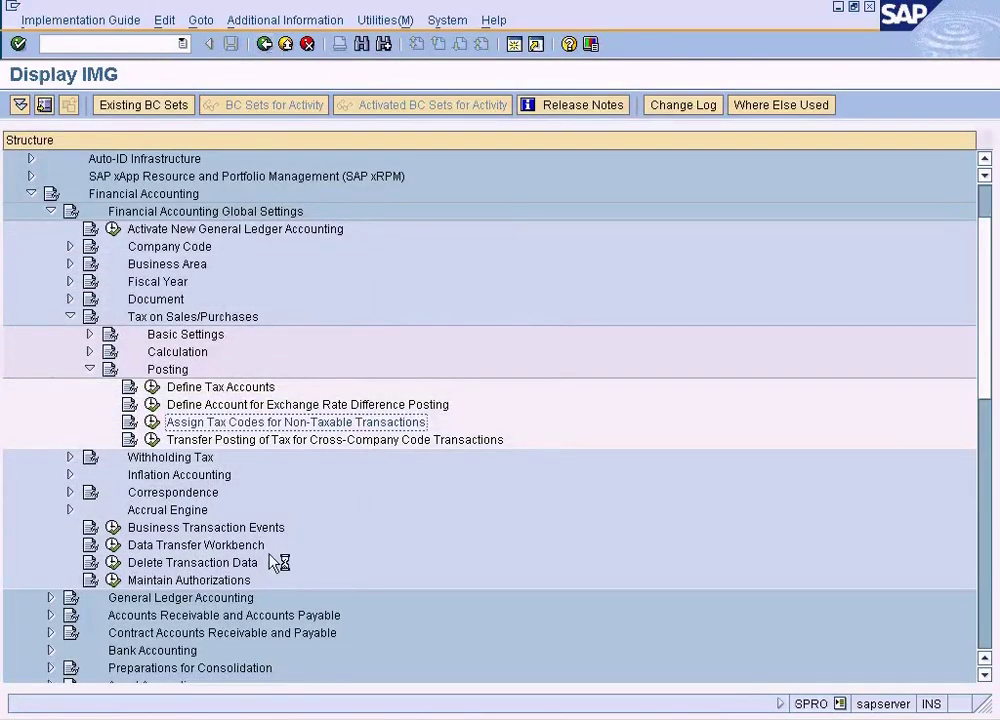
# Step: Switch back to the displayed invoice and exit its item data to the Display Billing Document initial screen
pyautogui.click(256, 712)
pyautogui.click(262, 690)
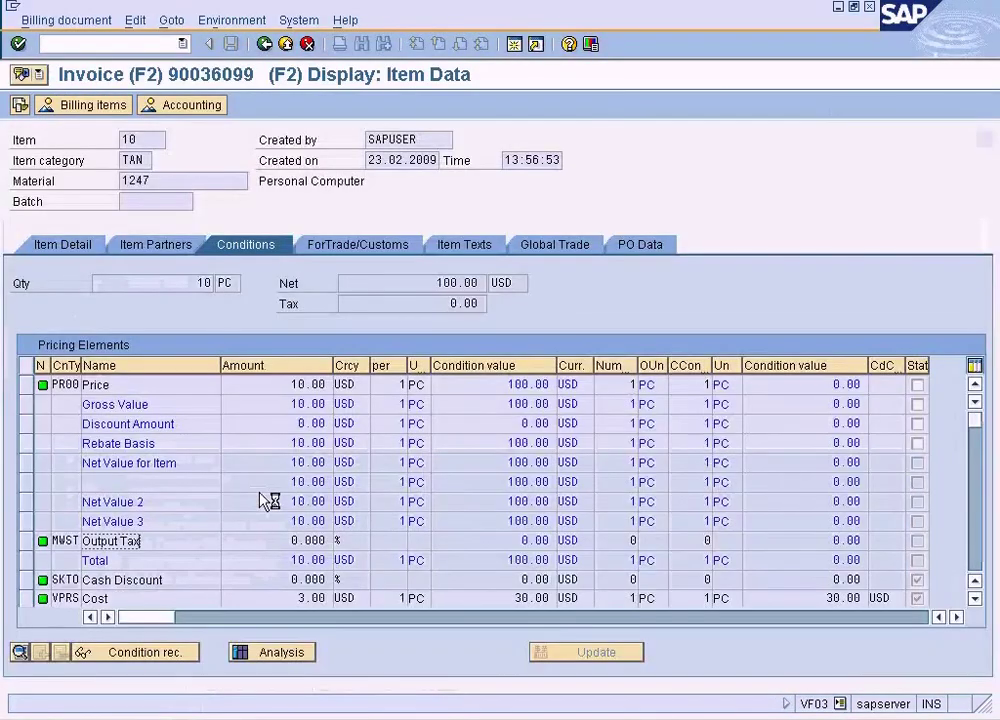
pyautogui.click(266, 44)
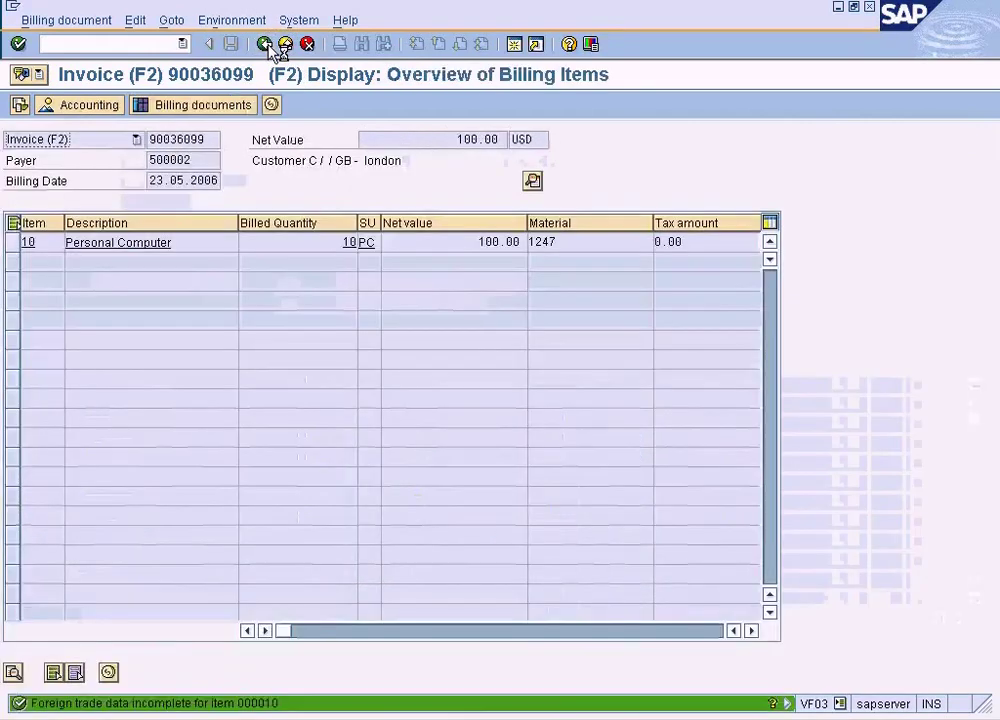
pyautogui.click(268, 45)
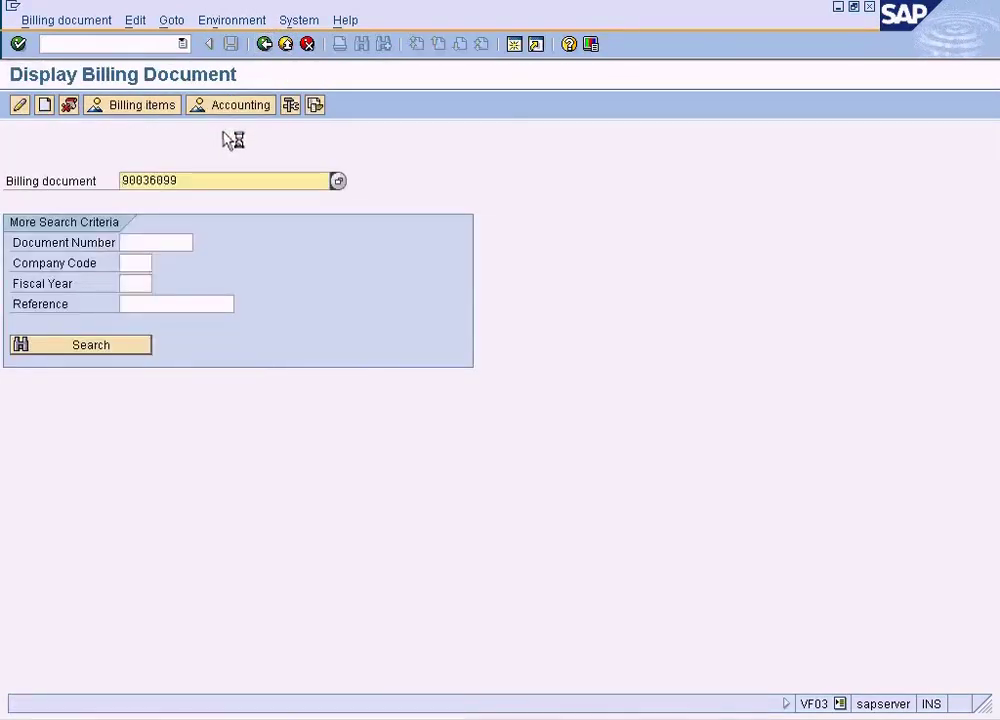
# Step: Switch to Change Billing Document and release the invoice to accounting
pyautogui.click(100, 22)
pyautogui.click(140, 87)
pyautogui.click(20, 105)
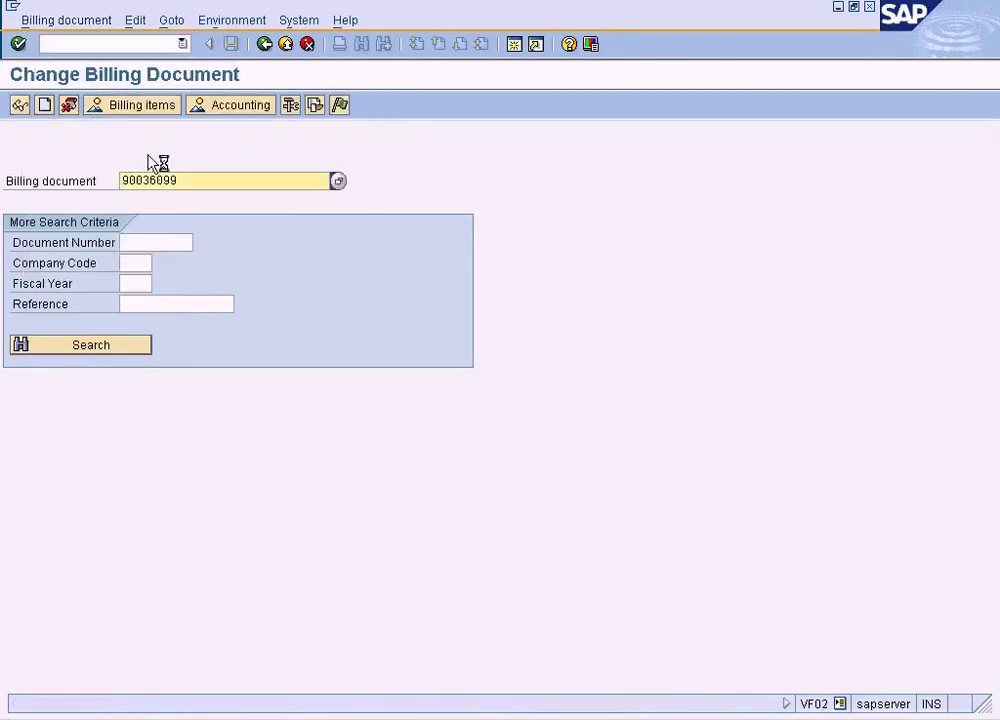
pyautogui.click(100, 22)
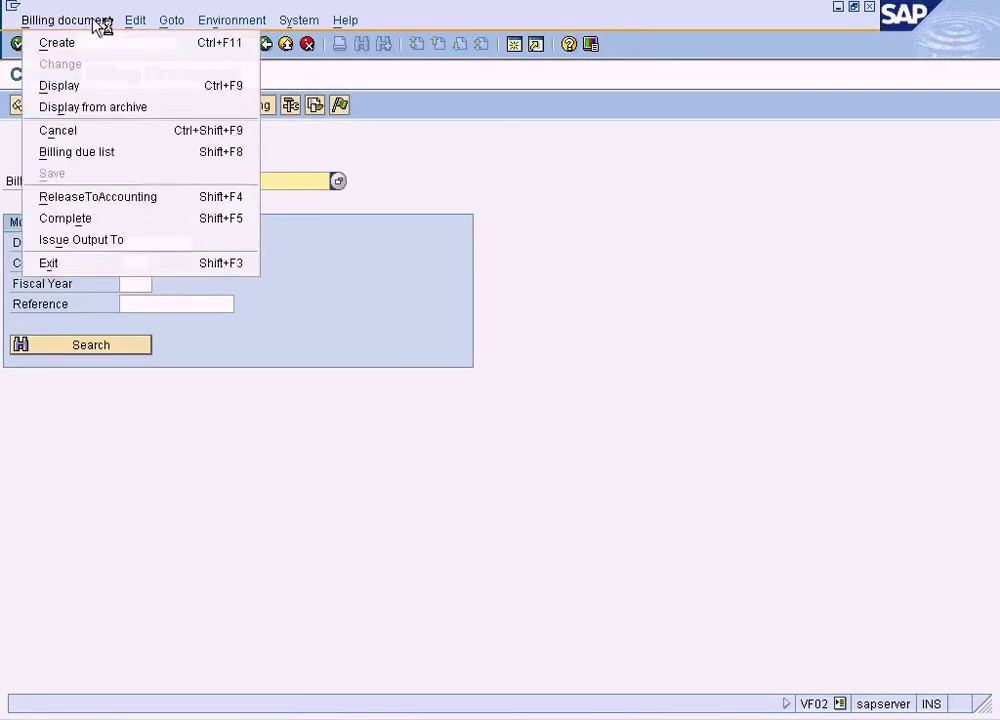
pyautogui.click(120, 197)
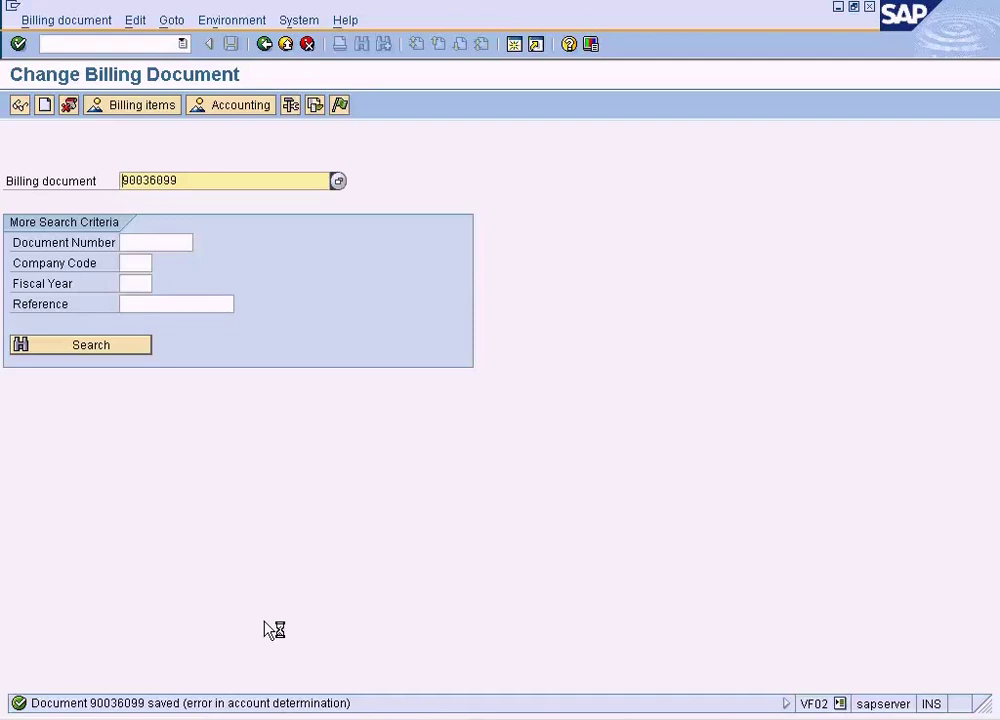
# Step: View the long text of the release message in the Performance Assistant and close it
pyautogui.doubleClick(210, 706)
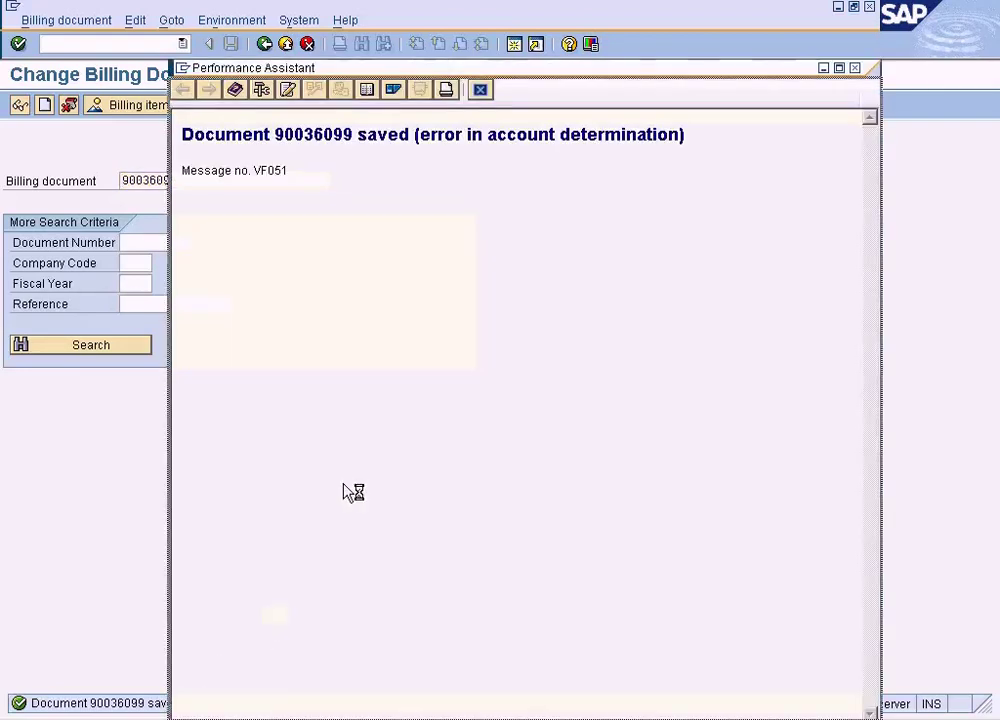
pyautogui.click(480, 90)
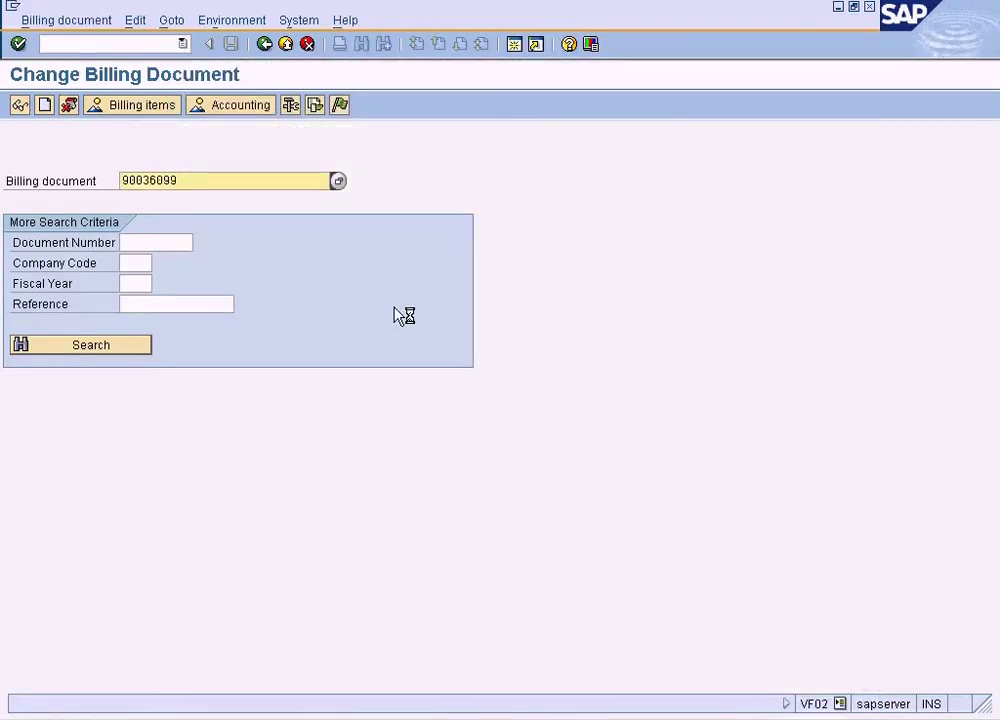